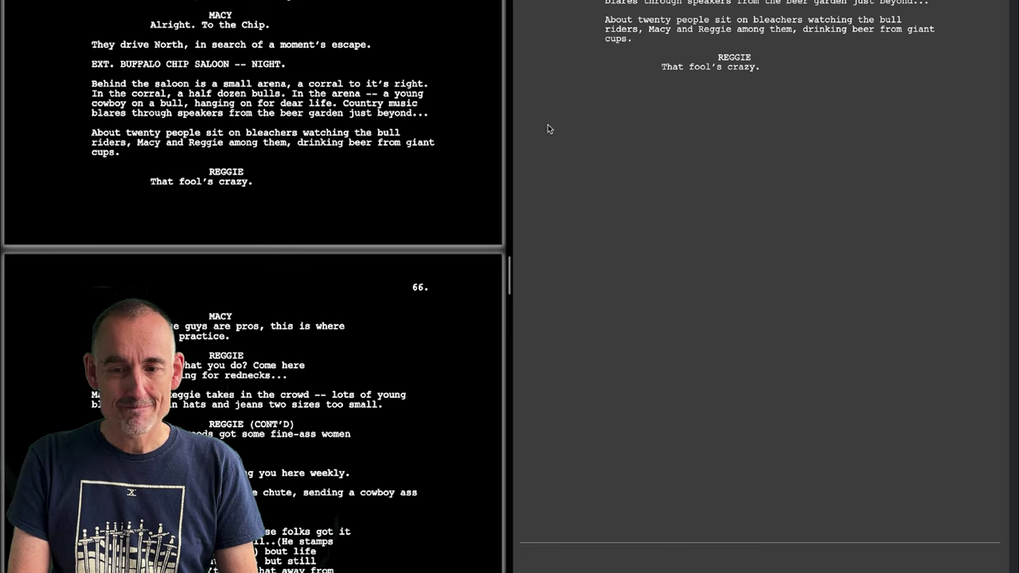
Below Reggie's last line, add a MACY cue with the parenthetical '(spots him)'.
click(754, 105)
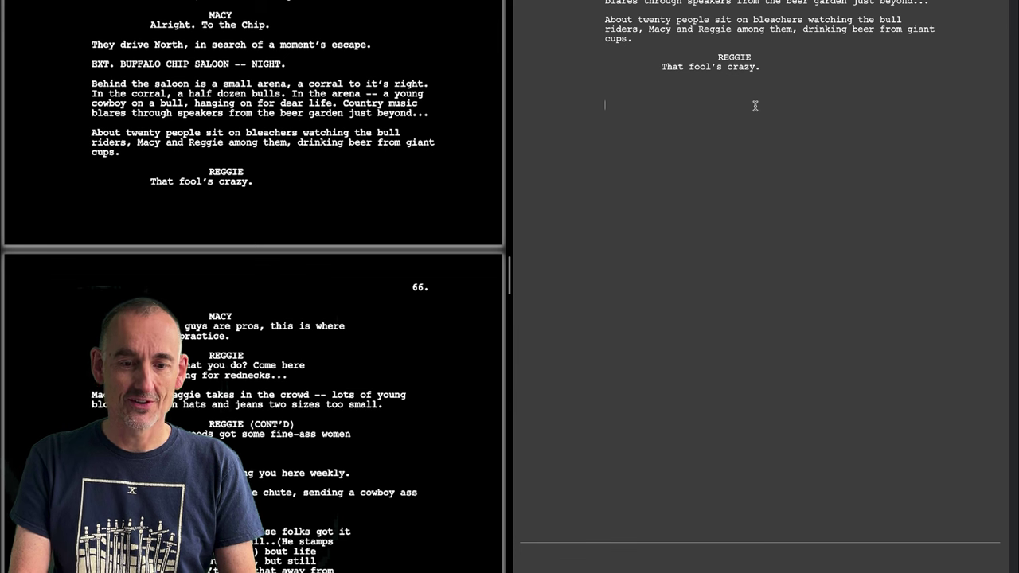
scroll(333, 384, down, 4)
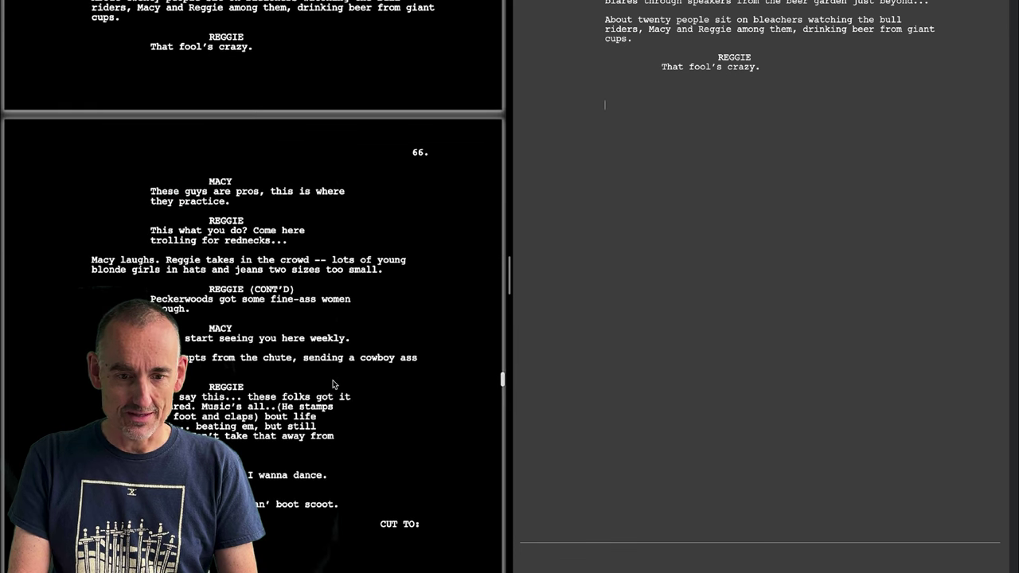
scroll(338, 403, down, 10)
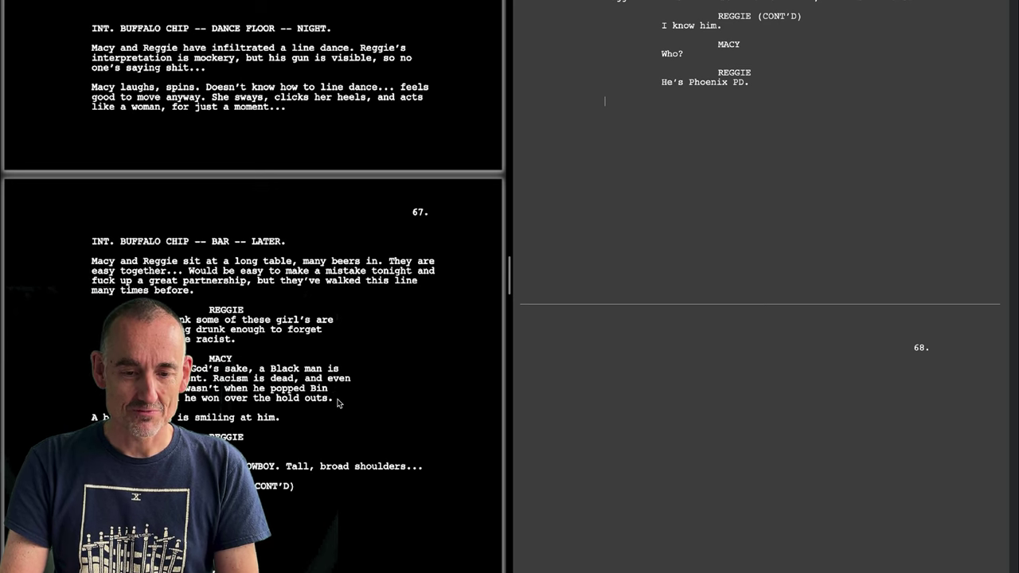
scroll(337, 403, down, 7)
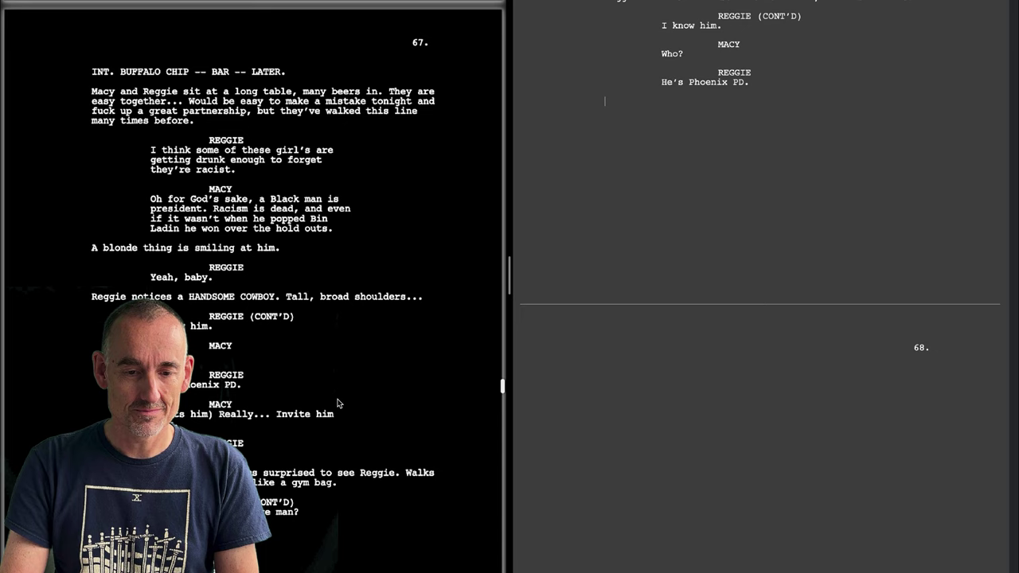
scroll(337, 402, down, 2)
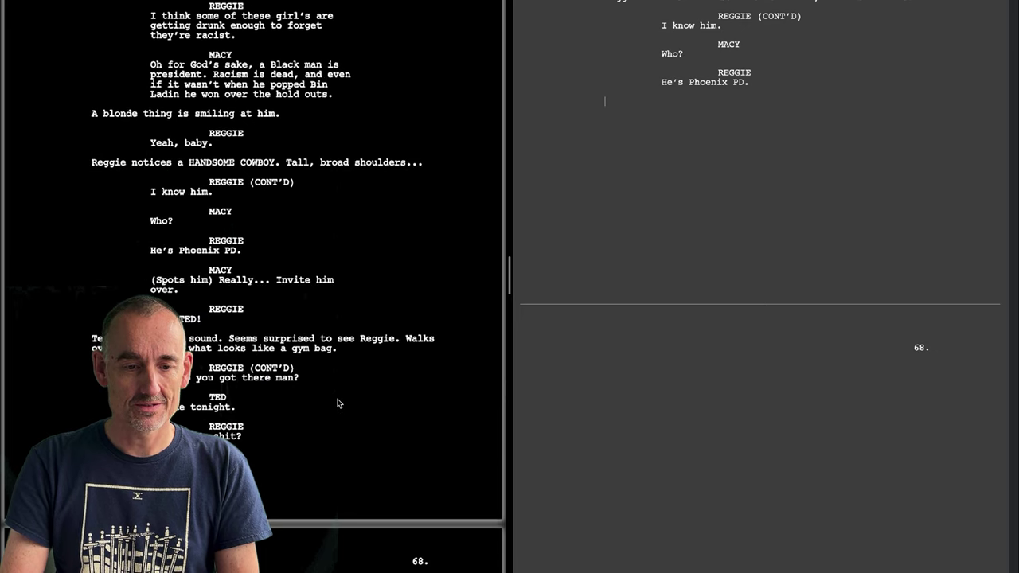
scroll(338, 403, down, 7)
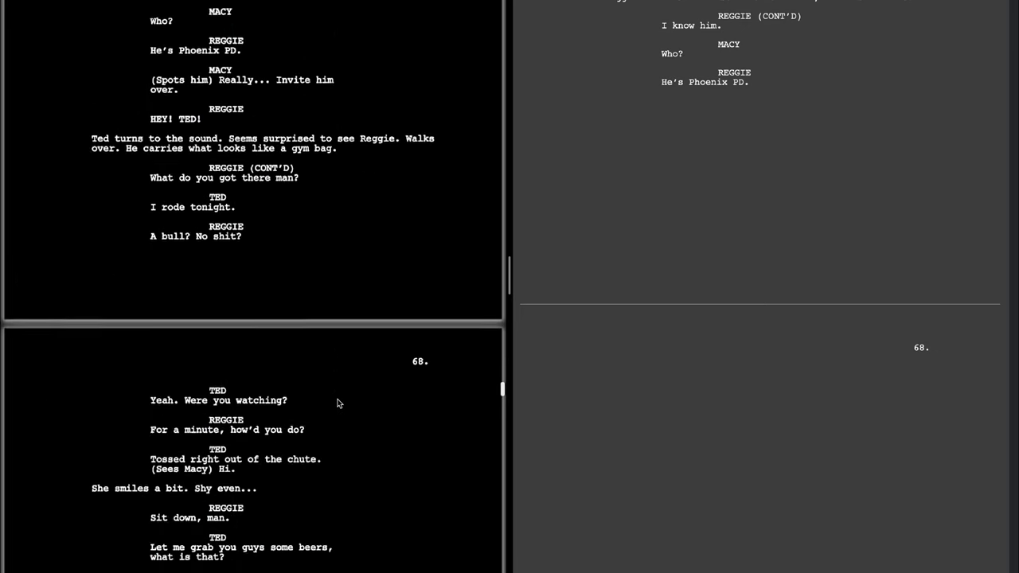
text(MACY)
key(Return)
text((spots him)
key(Return)
Type Macy's 'Really... Invite him over.' and Reggie's shout 'HEY! TED!'.
text(Really... Invite him over.)
key(Return)
text(REGGIE HEY! TED!)
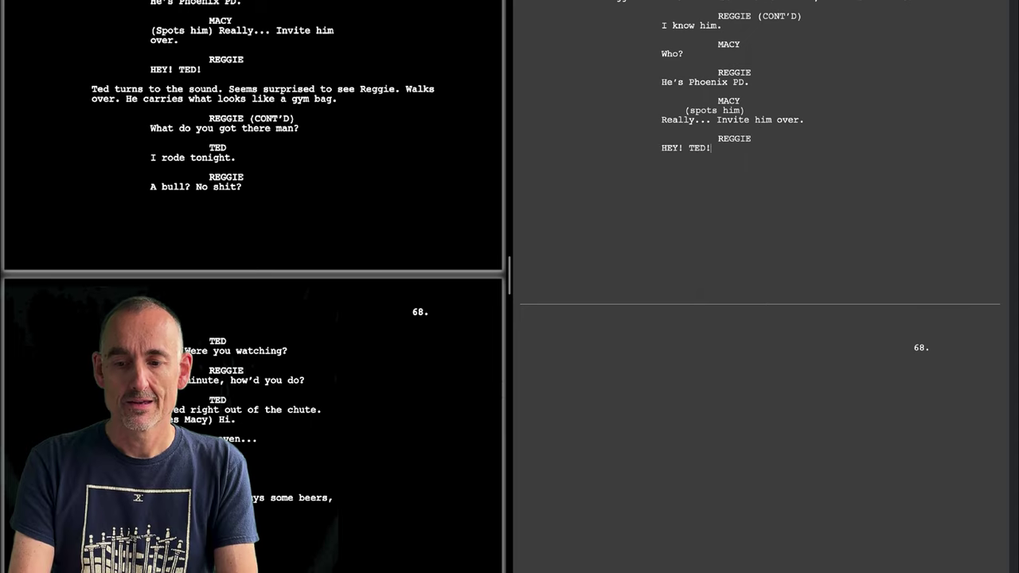
key(Return)
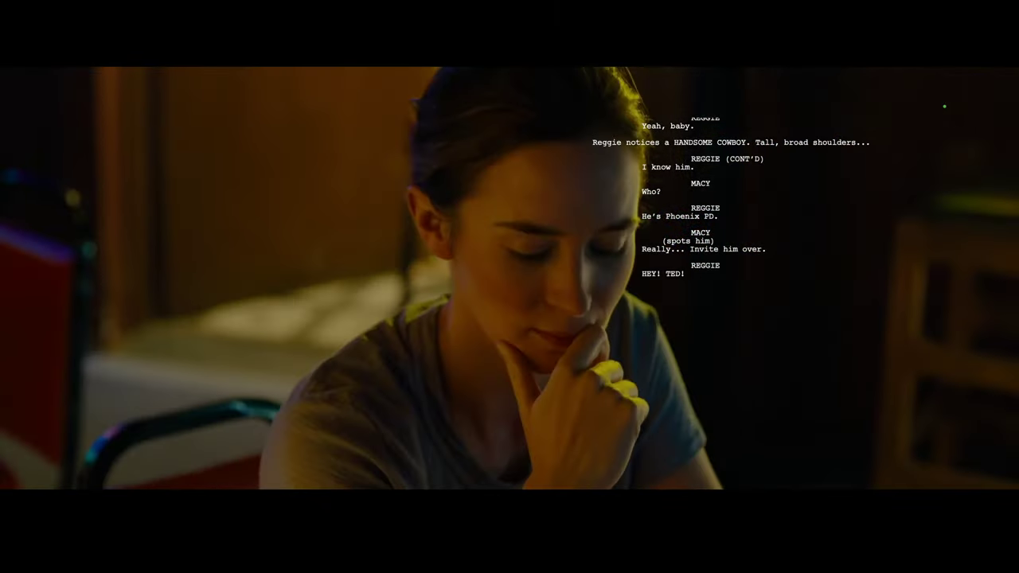
Add Ted's action line ending 'He carries what looks like a gym bag.' and Reggie's 'What do you got there man?'.
text(Ted turns to the sound. Seem)
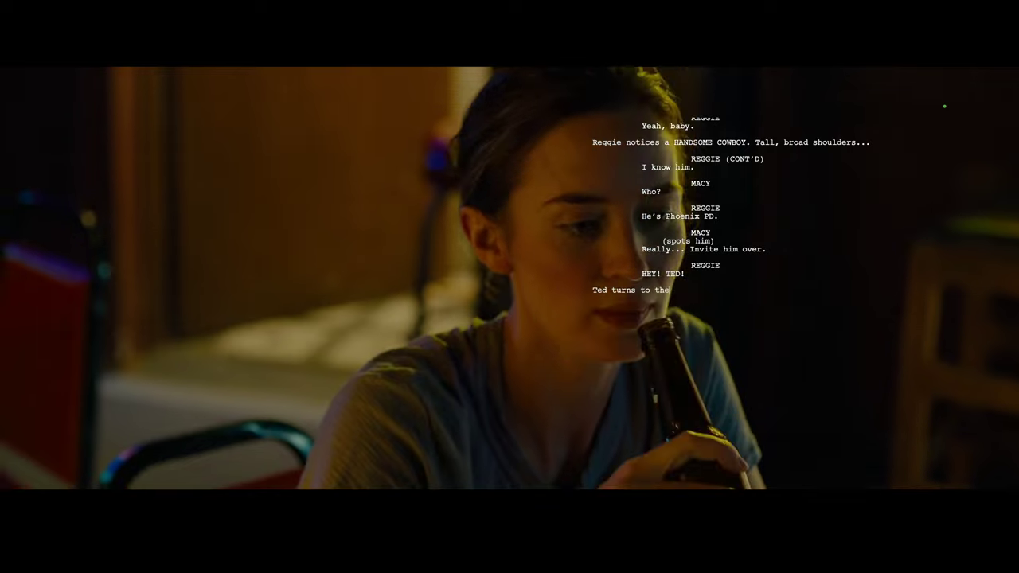
text(s surprised to see Reg)
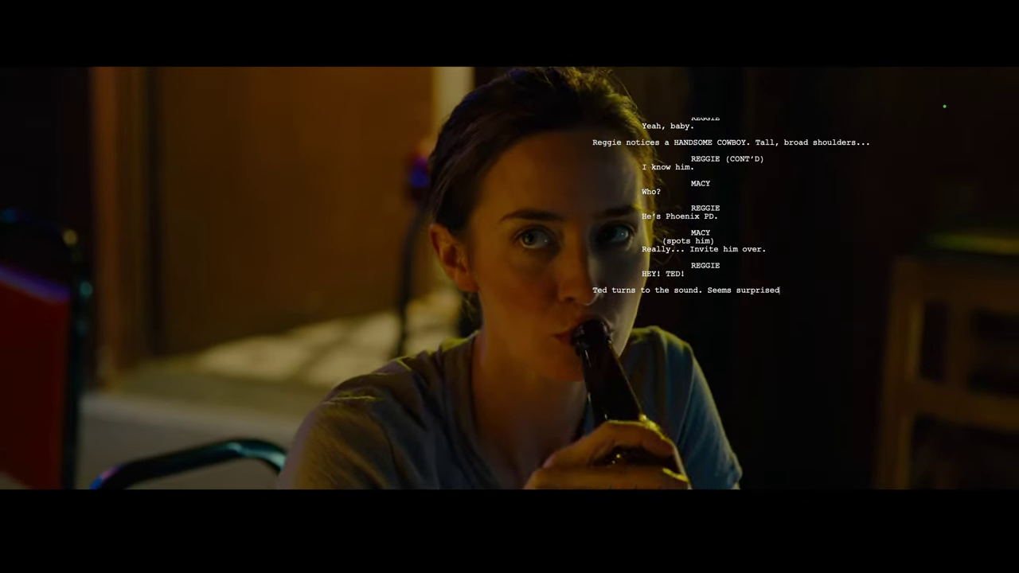
text(gie.)
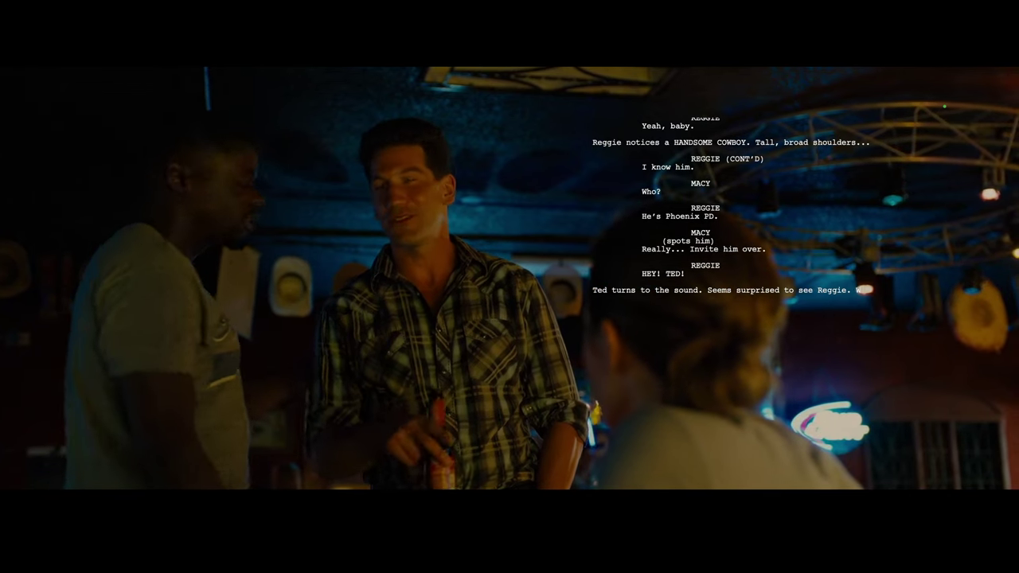
text( Walks over. He car)
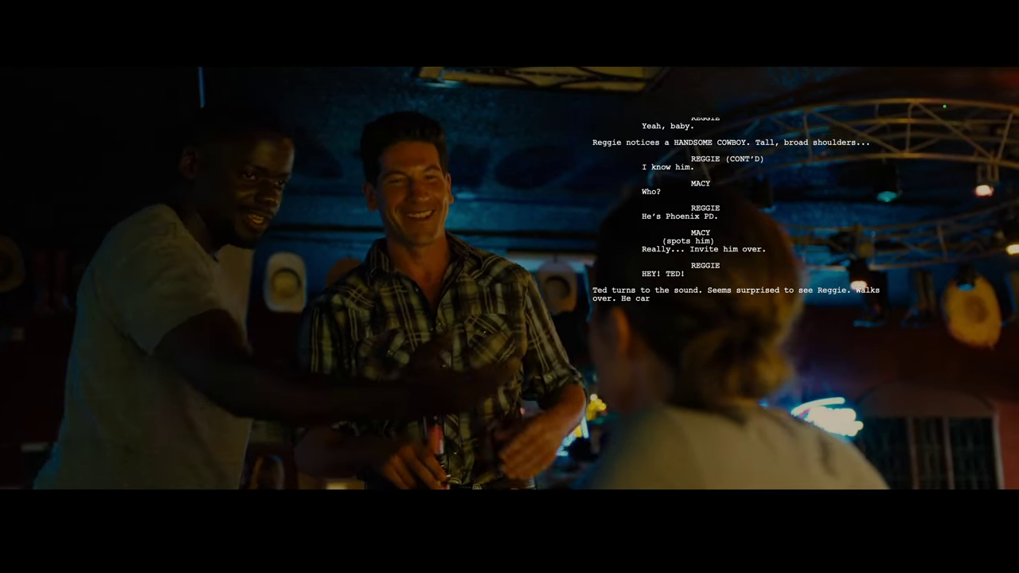
text(ries what looks like a gym bag.)
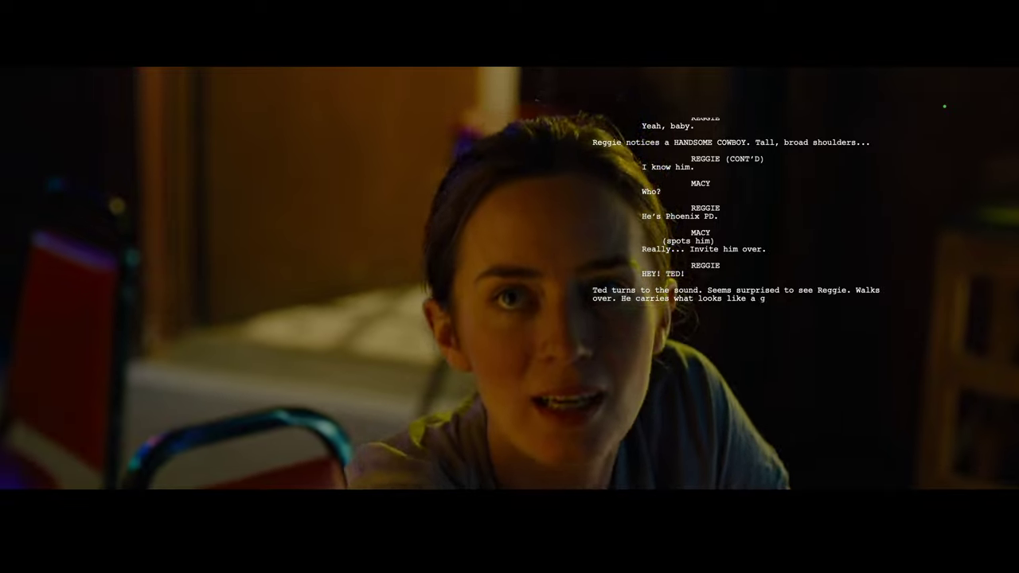
key(Return)
key(Return)
key(Return)
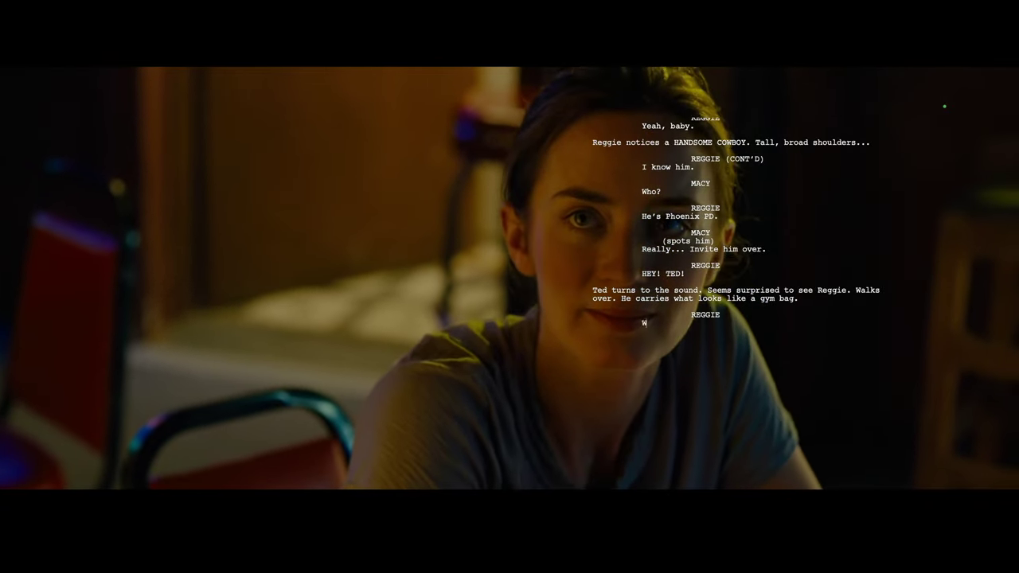
text(What do you got there)
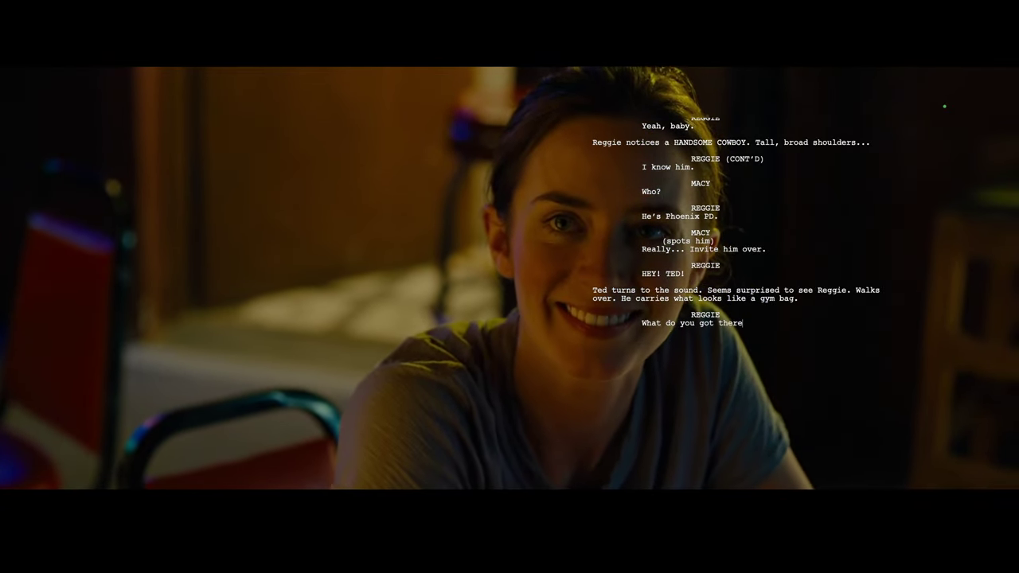
text( man?)
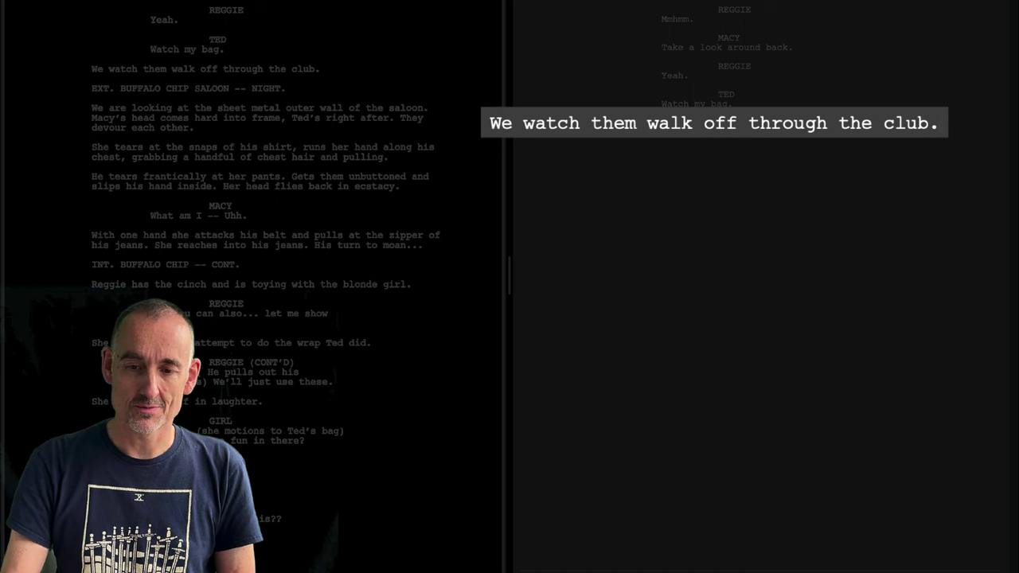
Add the heading 'EXT. BUFFALO CHIP SALOON -- NIGHT' and its three action paragraphs.
text(Ex)
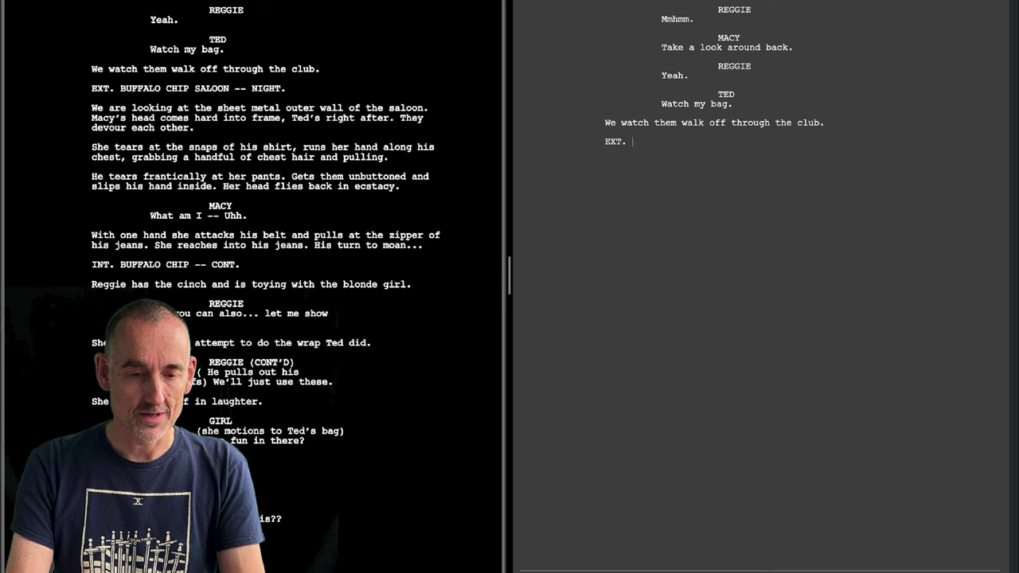
text(T. )
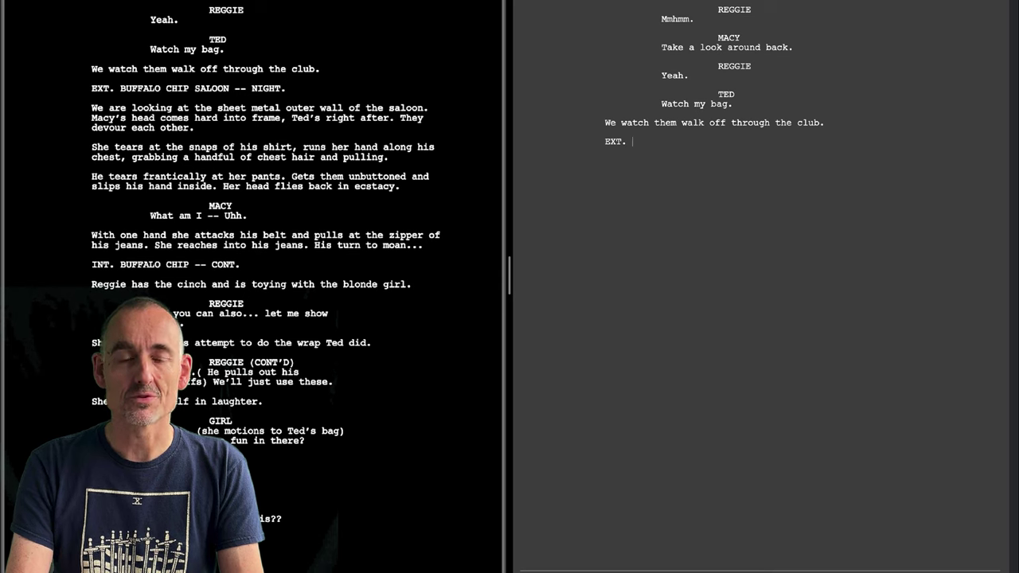
text(BUFFALO CHIP SALOON -- NIGHT)
key(Return)
text(We are looking at the sheet metal outer wall of the saloon. Macy's head comes hard into frame, Ted's right after. They devour each other.)
key(Return)
text(She tears at the snaps of his shirt, runs her hand along his chest, grabbing a handful of chest hair and pulling.)
key(Return)
text(He tears frantically at her pants. Gets them)
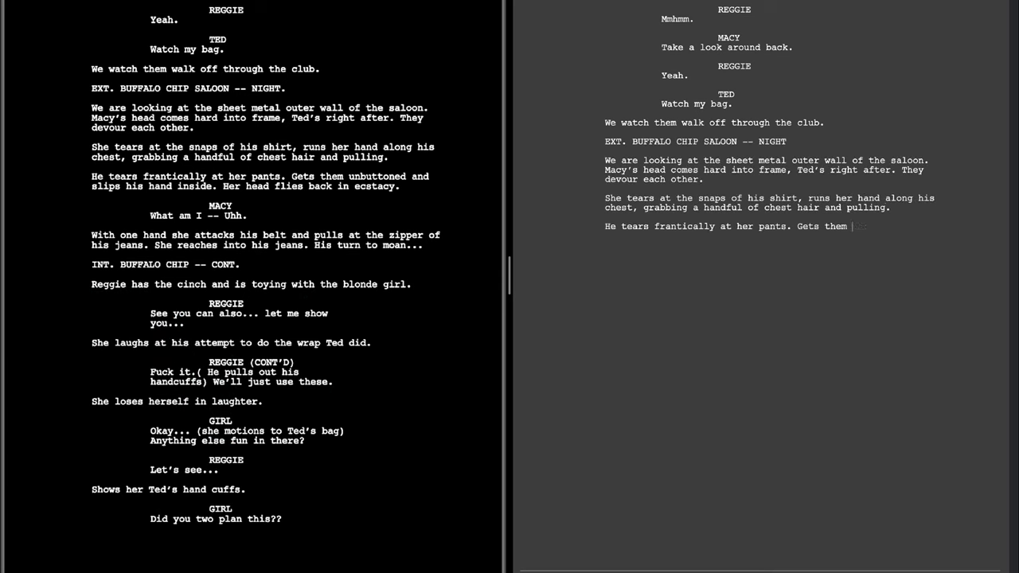
text( unbuttoned and slips his hand inside. Her head flies back in ect)
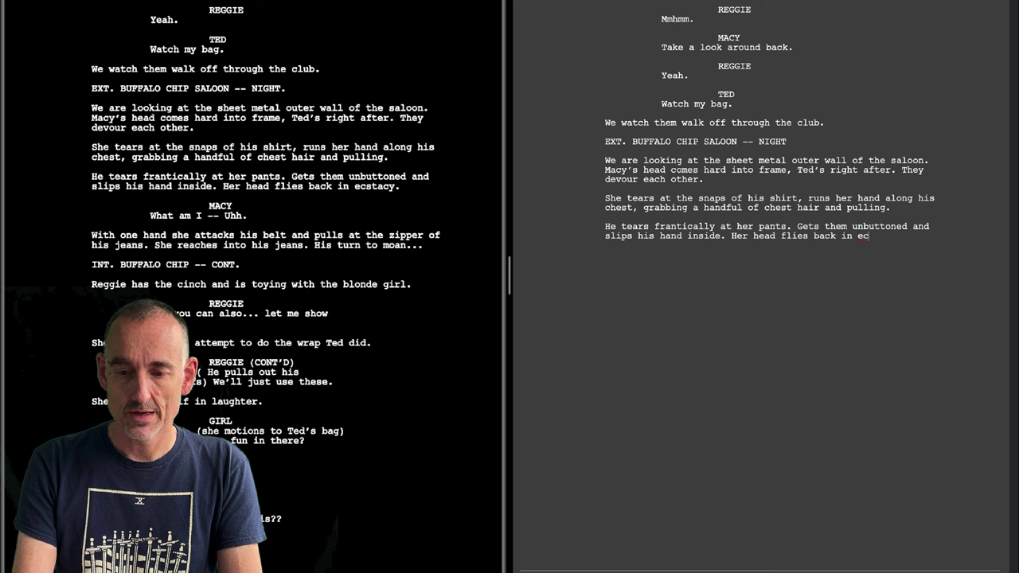
text(acy)
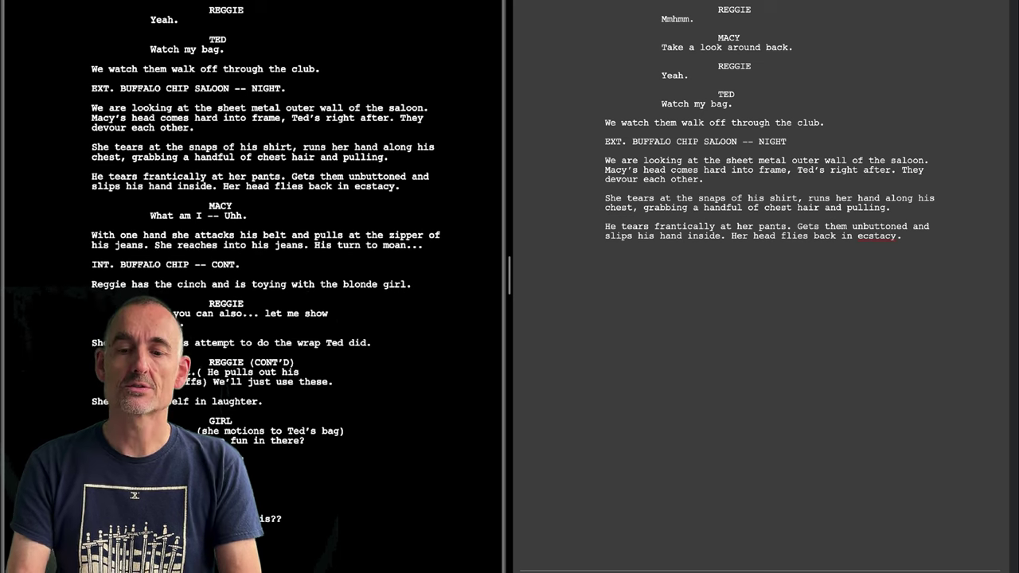
text(.)
key(Return)
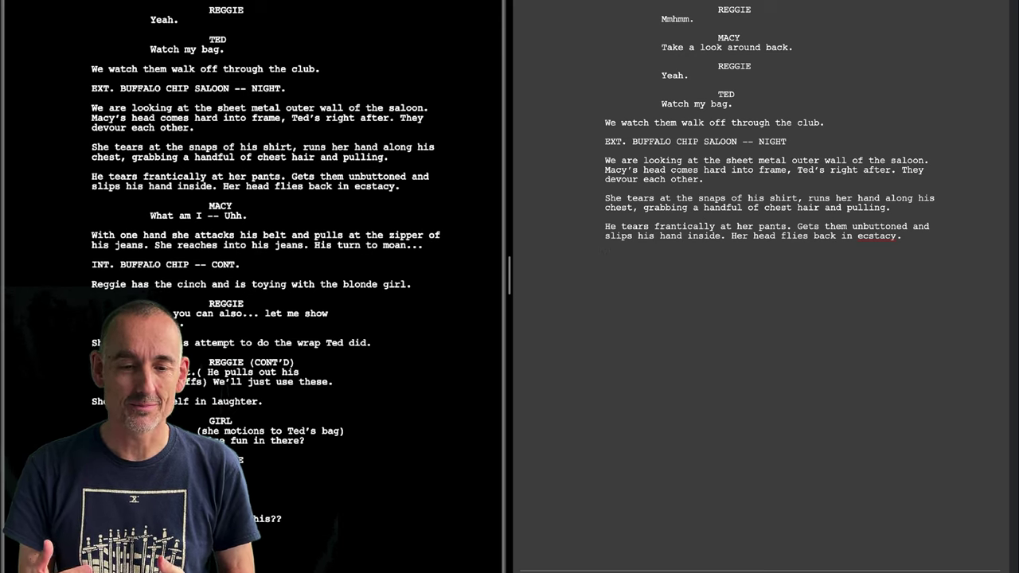
Add Macy's line 'What am I -- Uhh.' and the belt-and-zipper action paragraph.
text(MACY)
key(Return)
text(What am I -- Uhh.)
key(Return)
text(With one hand she attacks his belt and pulls at the zipper of his jeans. She reaches into his jeans. His turn to moan...)
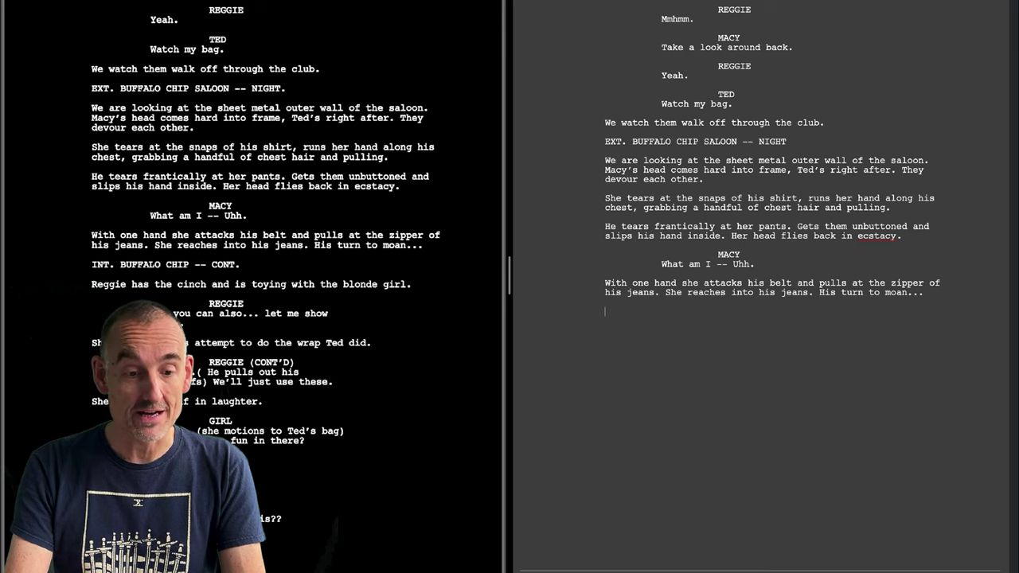
Add 'INT. BUFFALO CHIP -- CONT.', Reggie toying with the blond girl, and his 'let me show you' lines.
text(INT. BUFFALO CHIP -- CONT.)
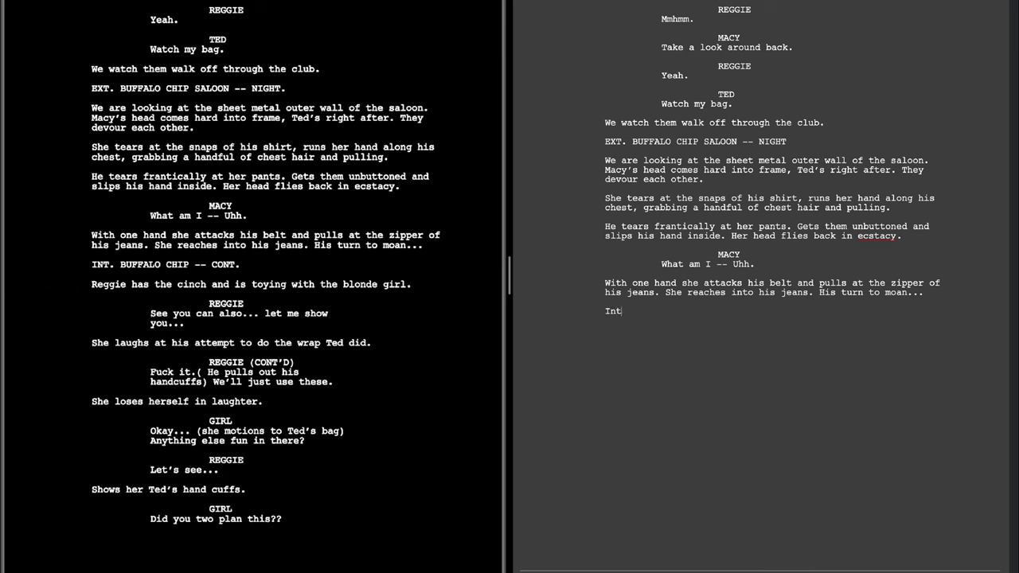
key(Return)
text(Reggie has the cinch and is toying with the blond girl.)
key(Tab)
text(REGGIE)
key(Return)
text(See you can also... let me show you...)
key(Return)
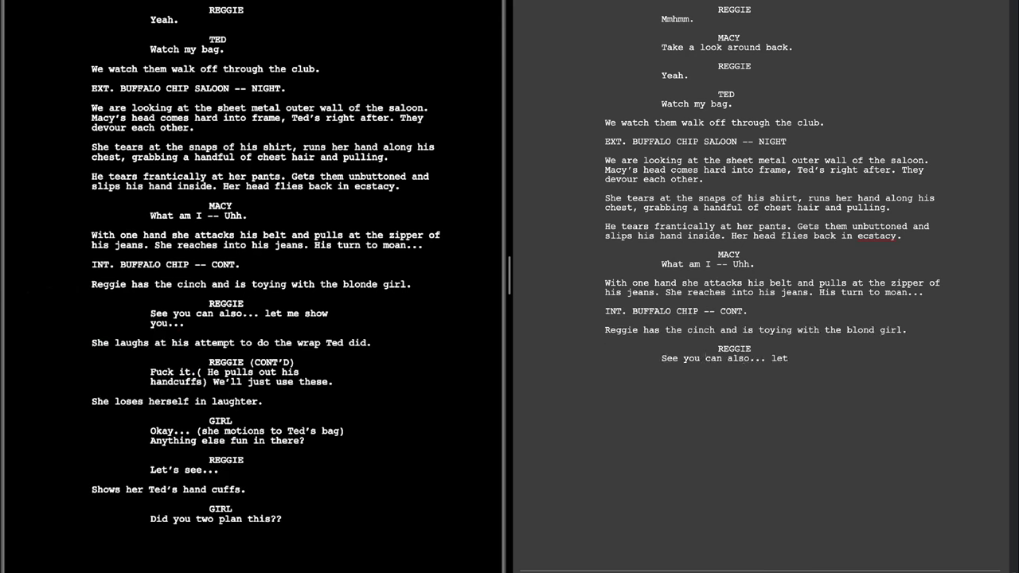
text(She laughs at his attempt to do the wrap Ted did. 	REGGIE Fuck it. (he pulls out his handcuffs) We’ll just use these. She loses herself in laughter. 	GI)
text(RL)
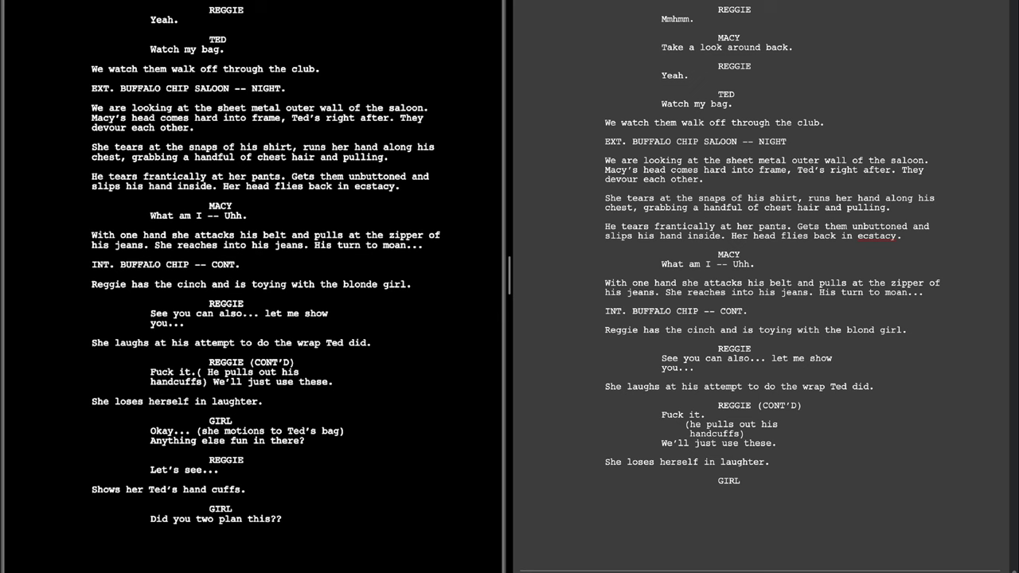
Add the girl's 'Okay...' with '(she motions to Ted's bag)' through the handcuffs and Macy's photo.
key(Return)
text(Okay..)
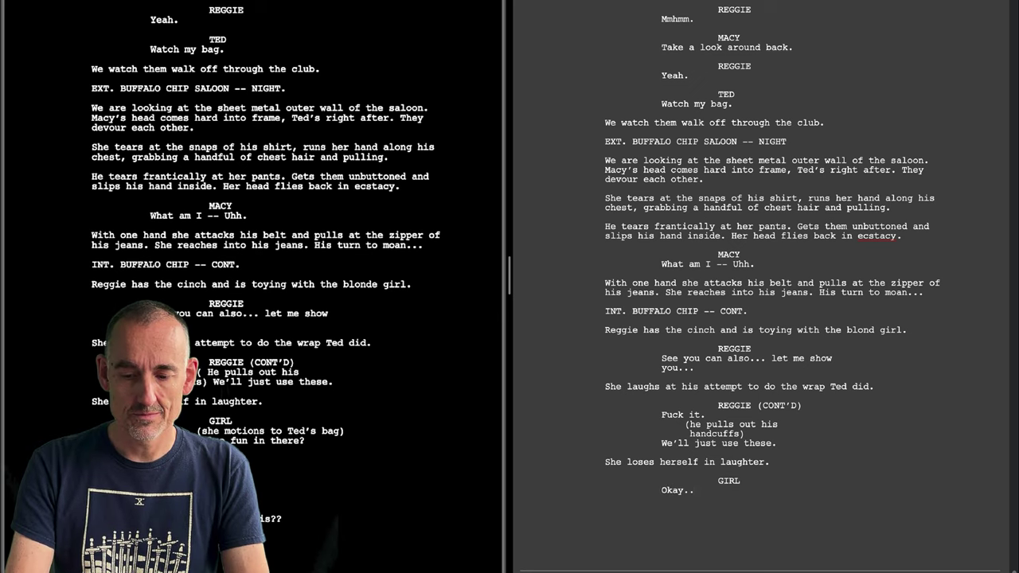
text(.)
key(Return)
text(()
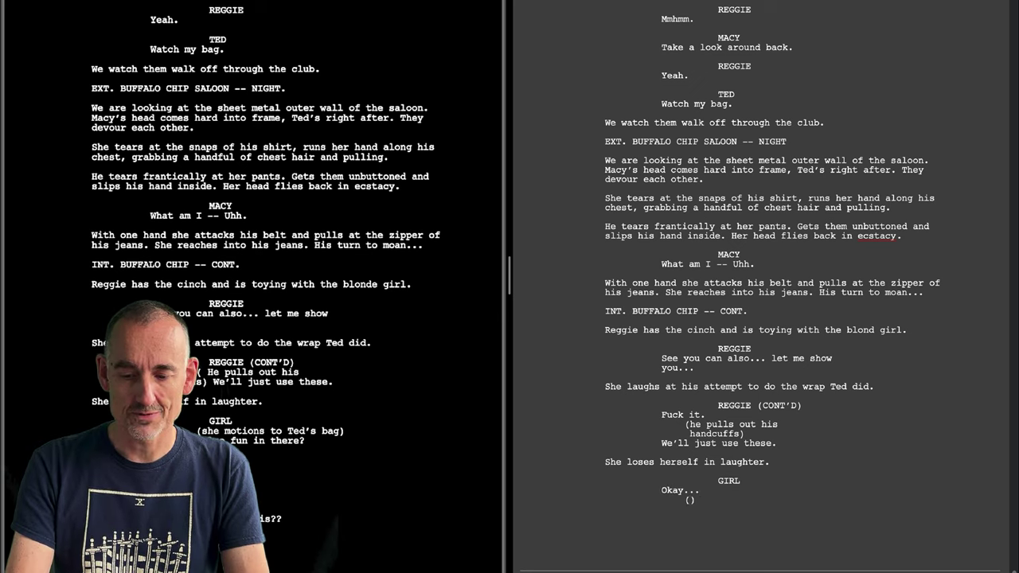
text(she motions t)
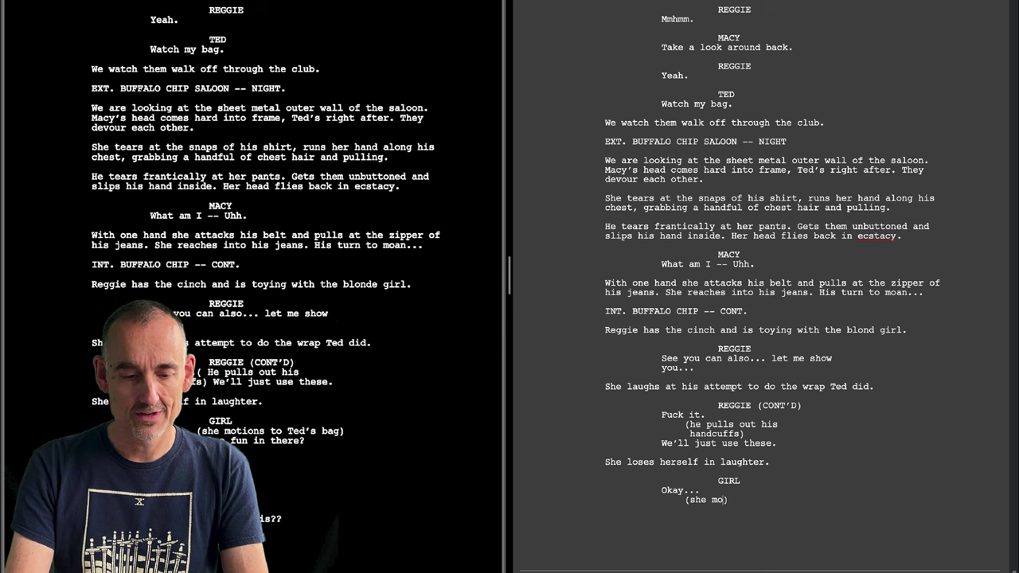
text(o Ted's bag)
key(Return)
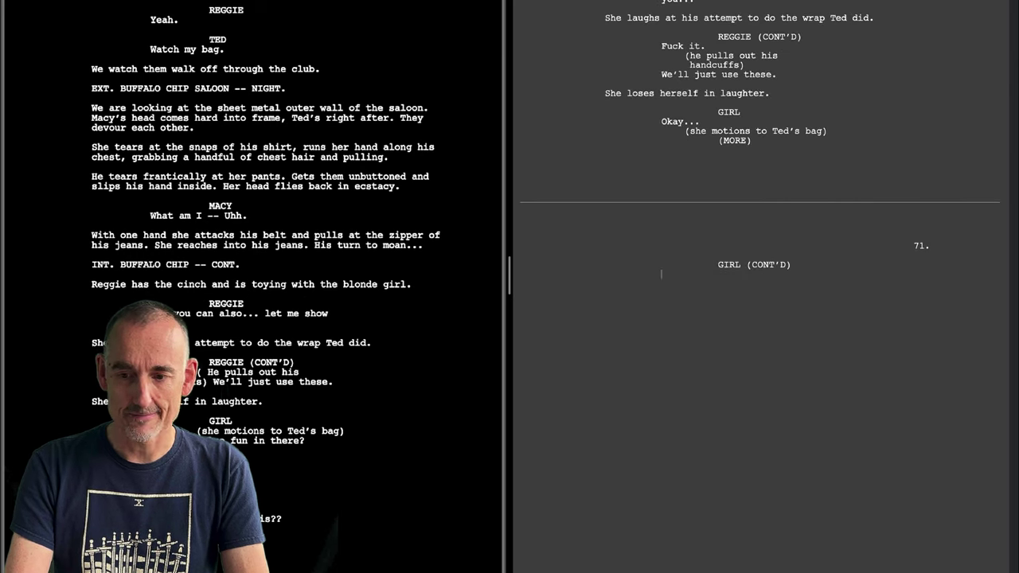
text(Anything else fun in there? REGGIE Let's see... Shows her Ted's hand cuffs. GIRL Did you two plan this?? He laughs, then spots something else. At the bottom of the bag, he sees it -- A computer print out of a photo from the Wells Fargo security camera... A PHOTO OF MACY)
scroll(255, 286, down, 10)
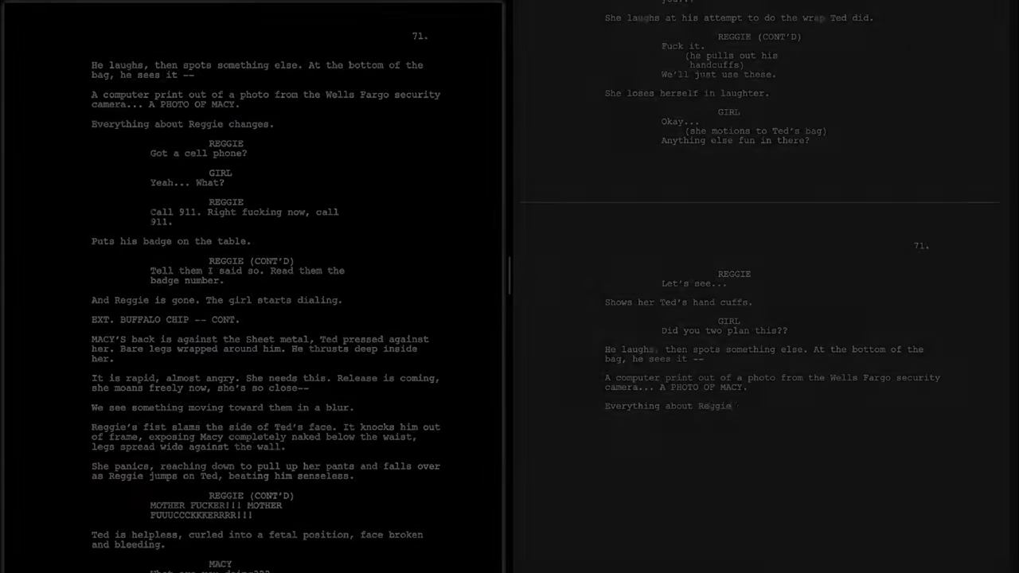
Add the 'EXT. BUFFALO CHIP -- CONT.' heading and action paragraphs through the approaching blur.
text(EXT. BUFFALO)
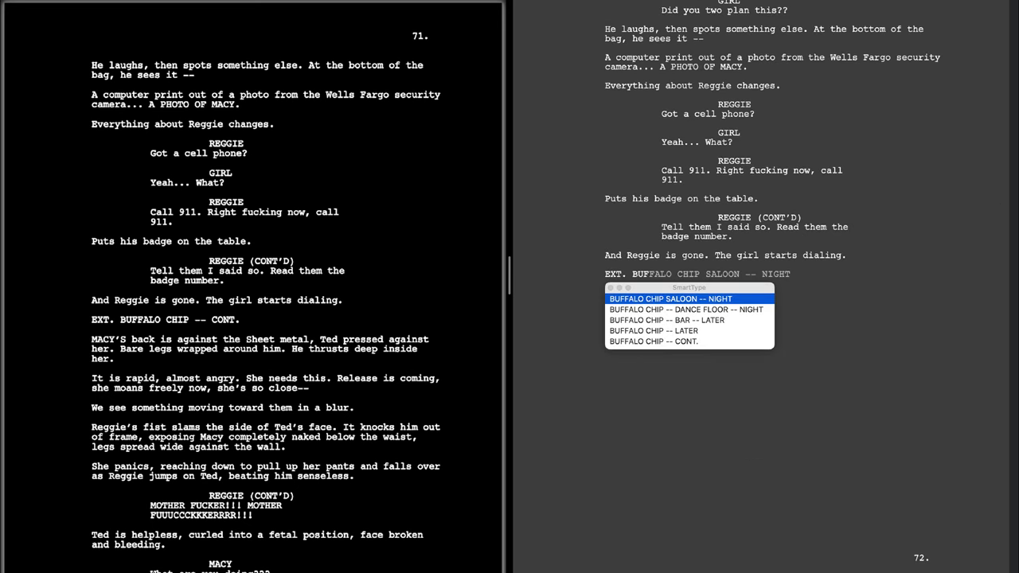
text( CHIP)
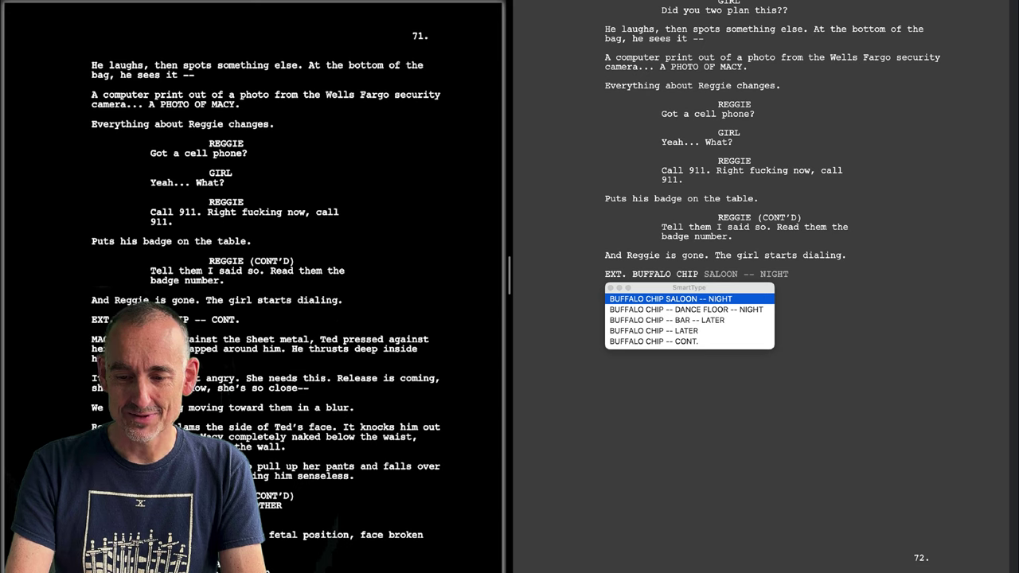
text( -- CONT.)
key(Return)
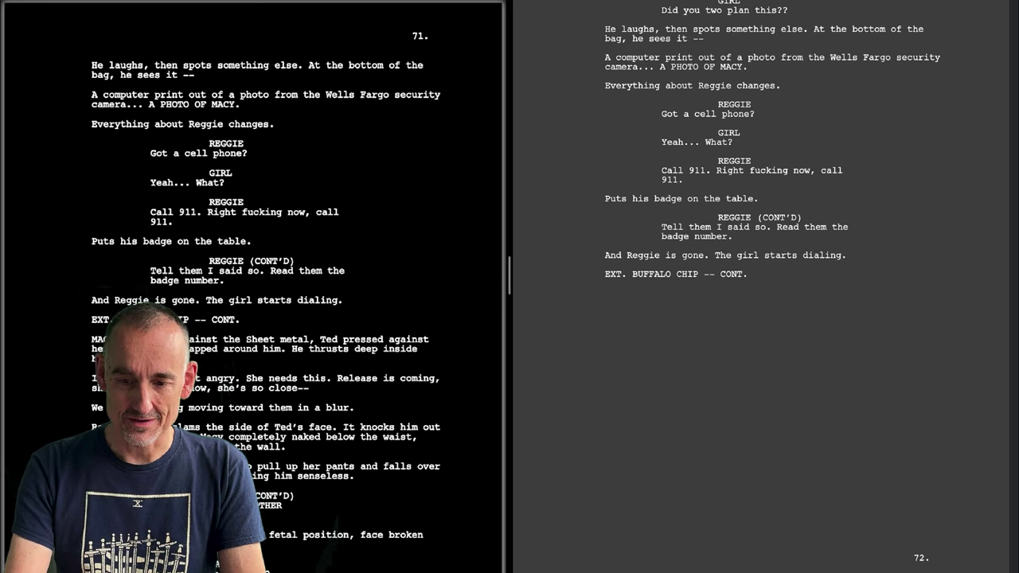
text(MACY'S back is against the sheet metal, Ted pressed against her. Bare legs wrapped around him. He thrusts deep inside her.)
key(Return)
text(It is rapid, almost angry. She needs this. Release is coming. She moans freely now, she’s s)
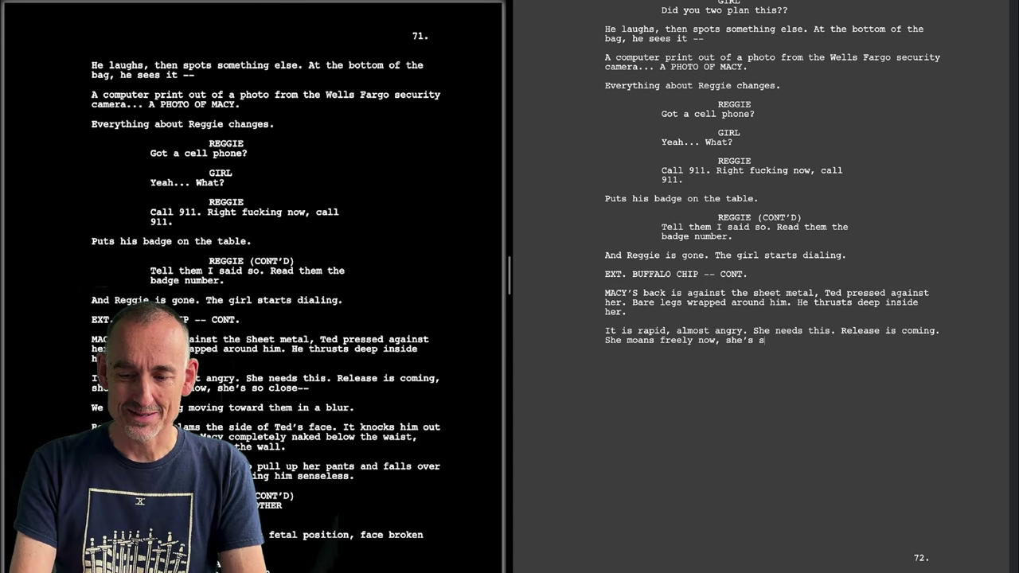
text(he's so close --)
key(Return)
text(We see something moving toward them in a blur.)
key(Return)
Type Reggie's fist knocking Ted out of frame, correcting 'compleetely' to 'completely'.
text(Reggie's fist slams the side of Ted's)
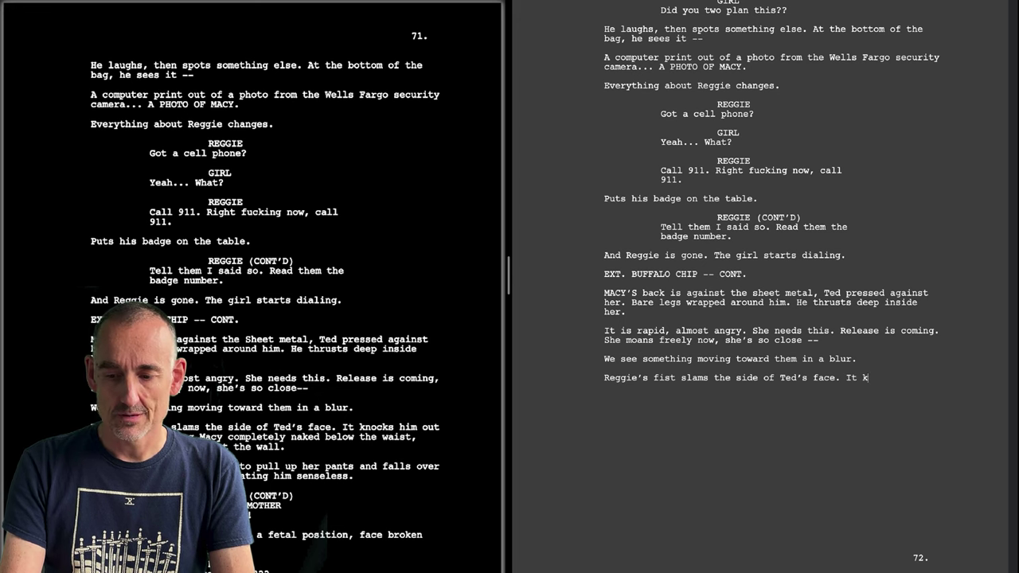
text(out)
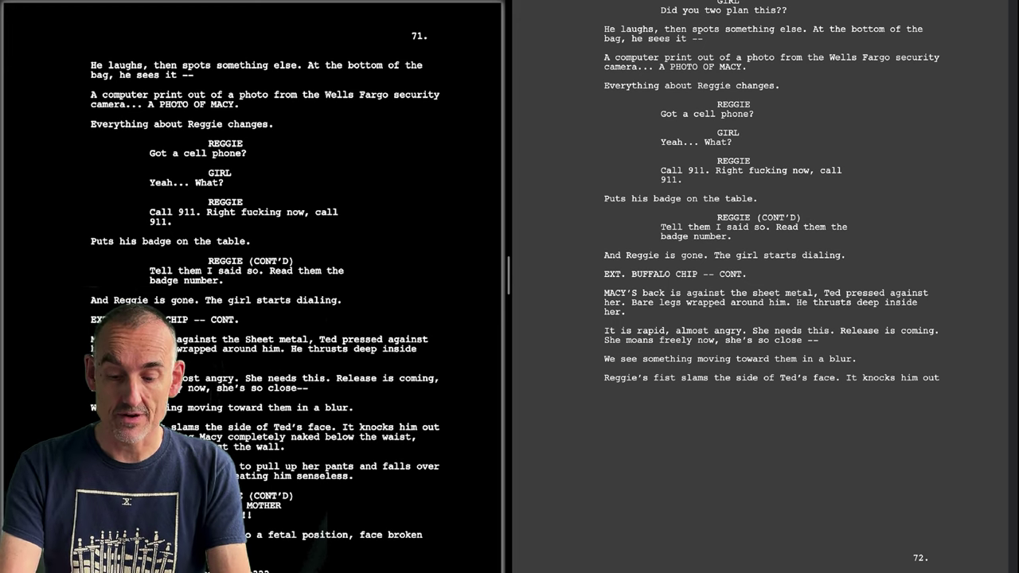
text(of frame, e)
text(xposing Macy compleetely naked below the waist, legs spread wide against the wall.)
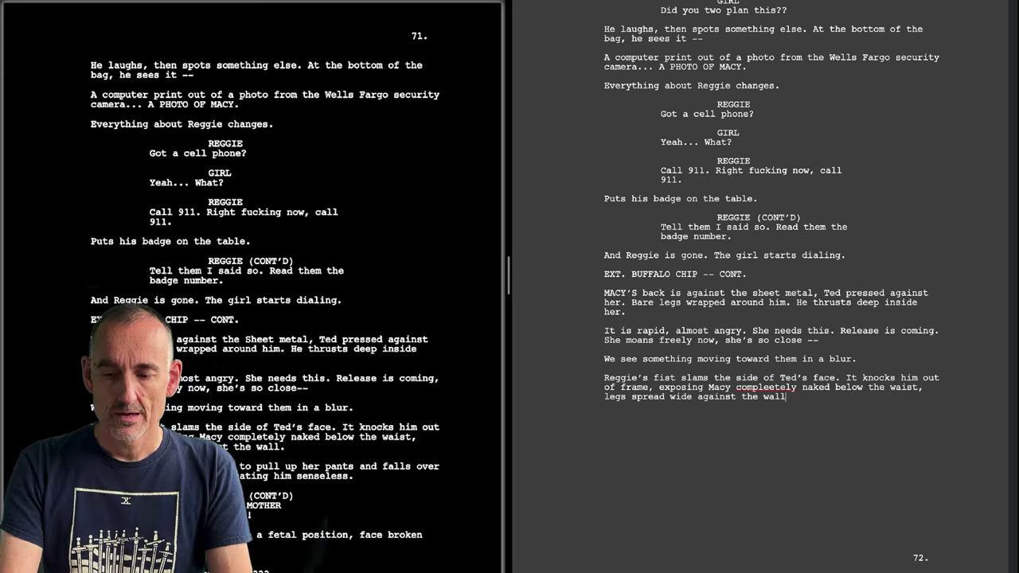
click(768, 388)
key(BackSpace)
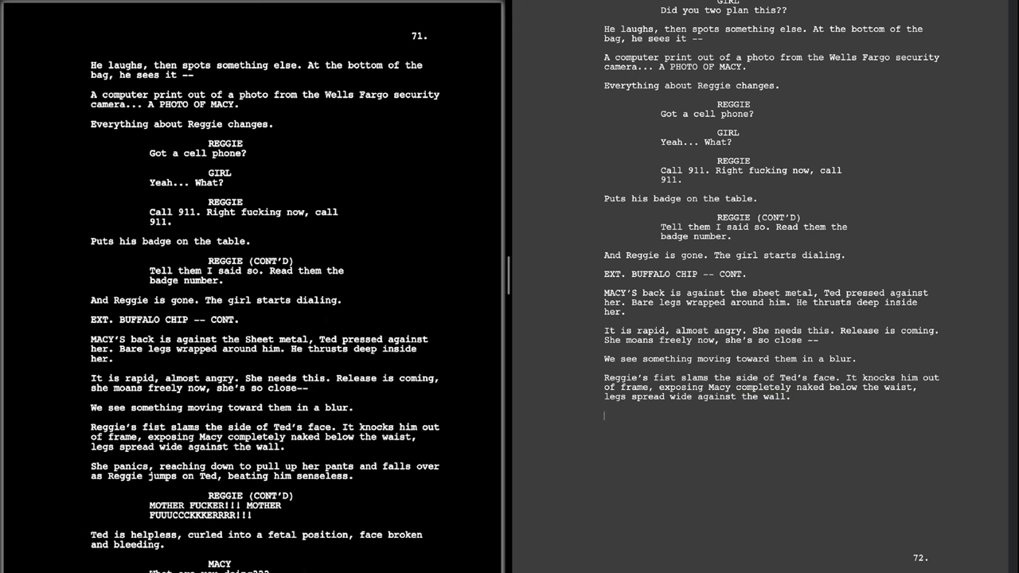
Add Macy falling as Reggie jumps Ted, his 'MOTHER FUCKER!!!' shout, and Ted curled up bleeding.
text(She panics, reaching down to pull up her pants and falls over as Reggie jumps on Ted, beating him senseless.)
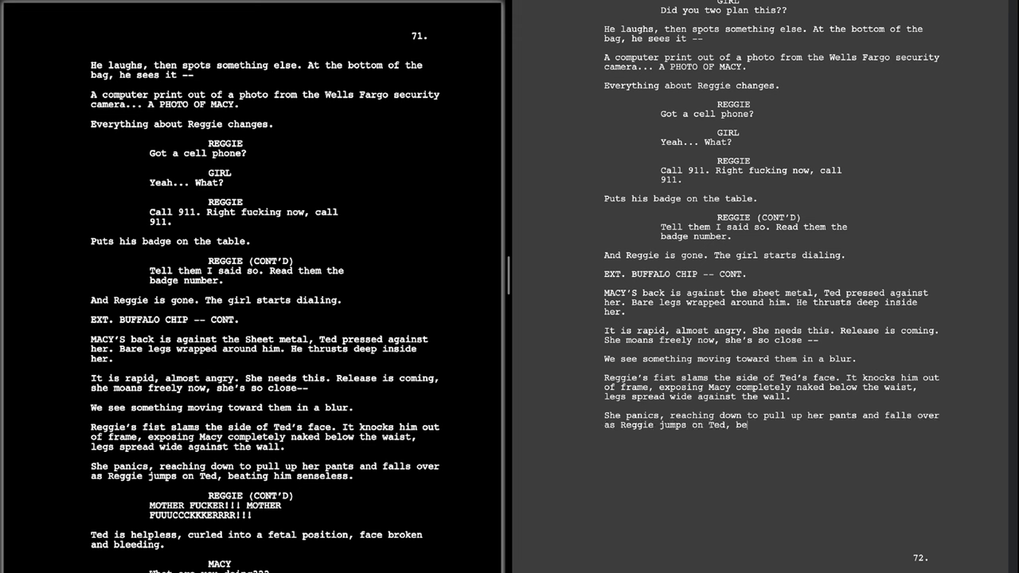
key(Return)
text(REGGIE)
Add Macy's line 'What are you doing???'.
key(Return)
text(MOTHER FUCKER!!! MOTHER FUUUCCCKKKERRRR!!!)
key(Return)
text(Ted is helpless, curled into a fetal position, face broken and bleeding.)
key(Return)
text(MACY)
key(Return)
text(What are you doing???)
scroll(398, 364, down, 10)
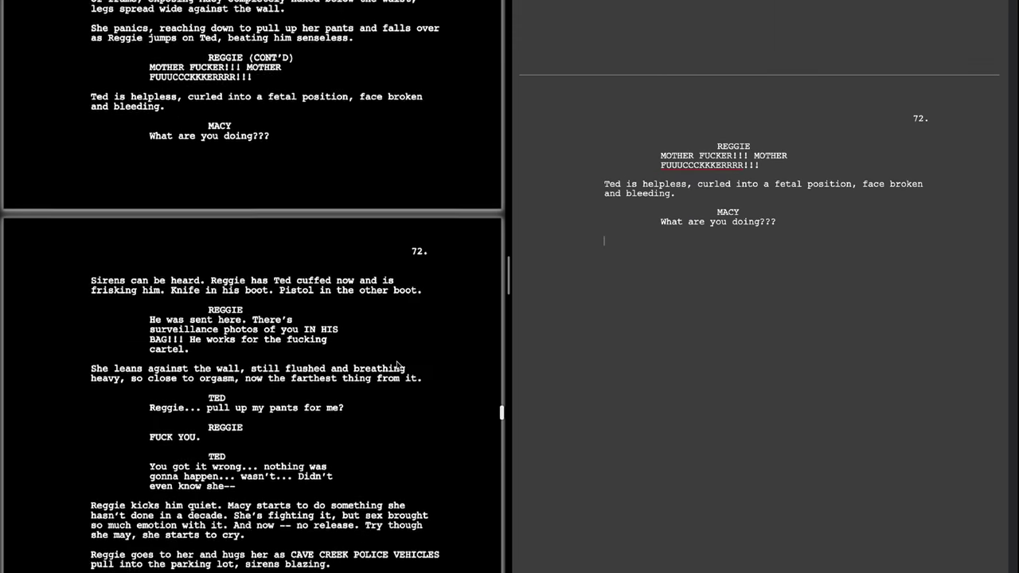
key(Return)
Type the sirens-and-frisking and Macy-against-the-wall action, then start Ted's line 'Reggie... pu'.
text(Sirence can be heard. Reggie has Ted cuffed now and is frisking him. Knife in his boot. Pistol in the other boot. REGGIE He was sent here. There's surveillance photos of you IN HIS BAG!!! He works for the fucking cartel.)
key(Return)
text(She leans against)
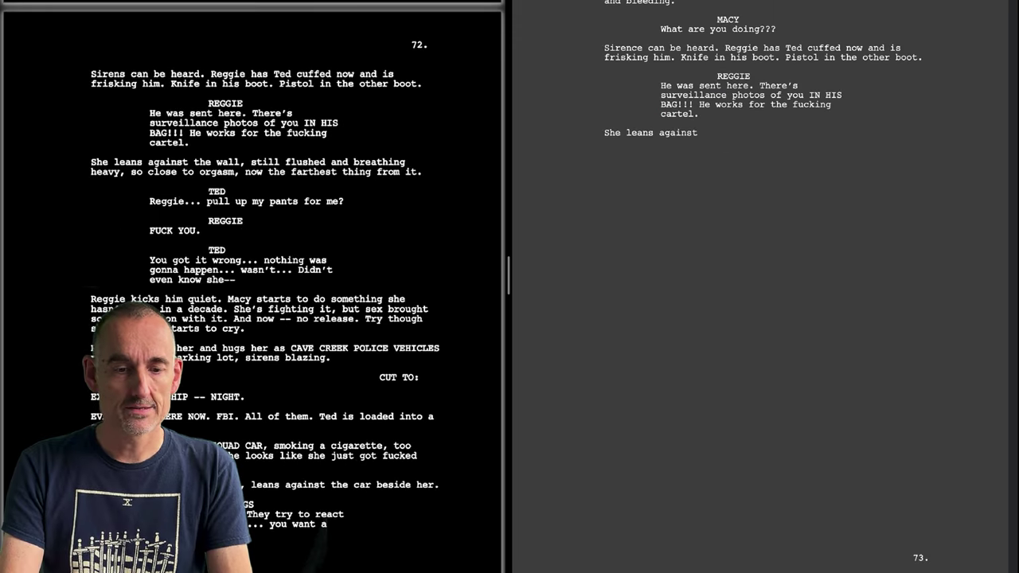
text( the wall,)
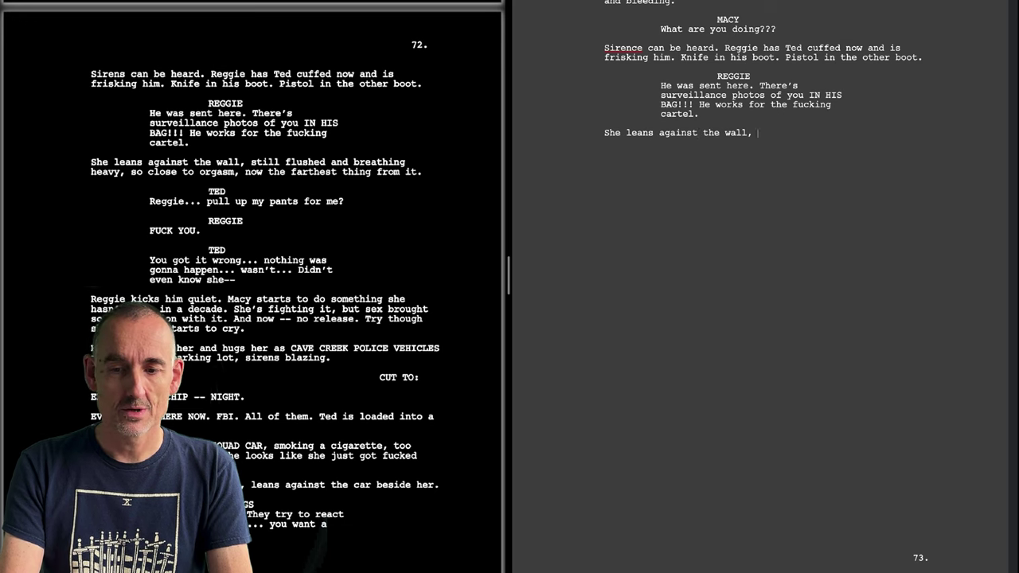
text( still flushed and breathing heavy)
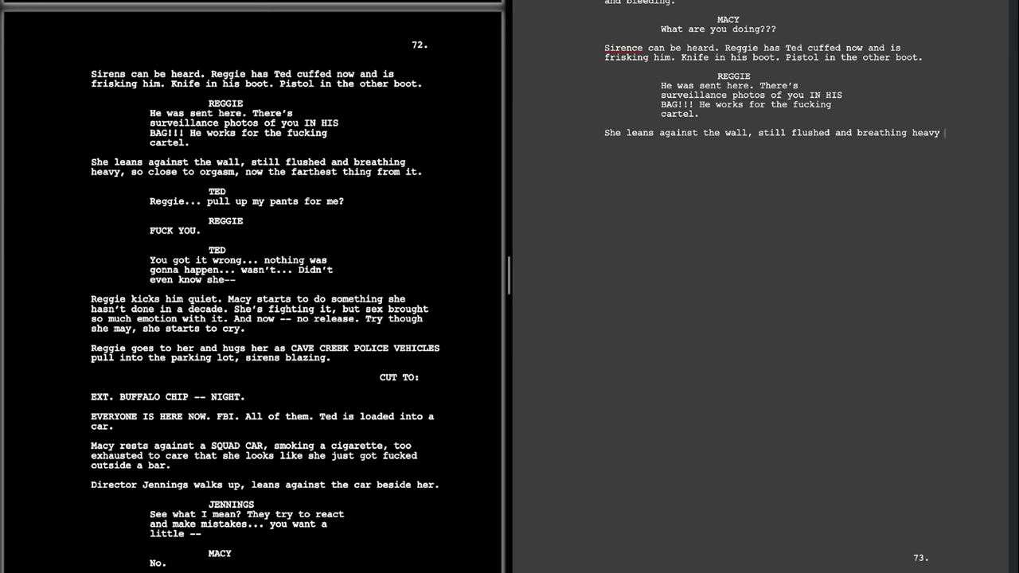
text(, so close to orgasm, now the farther)
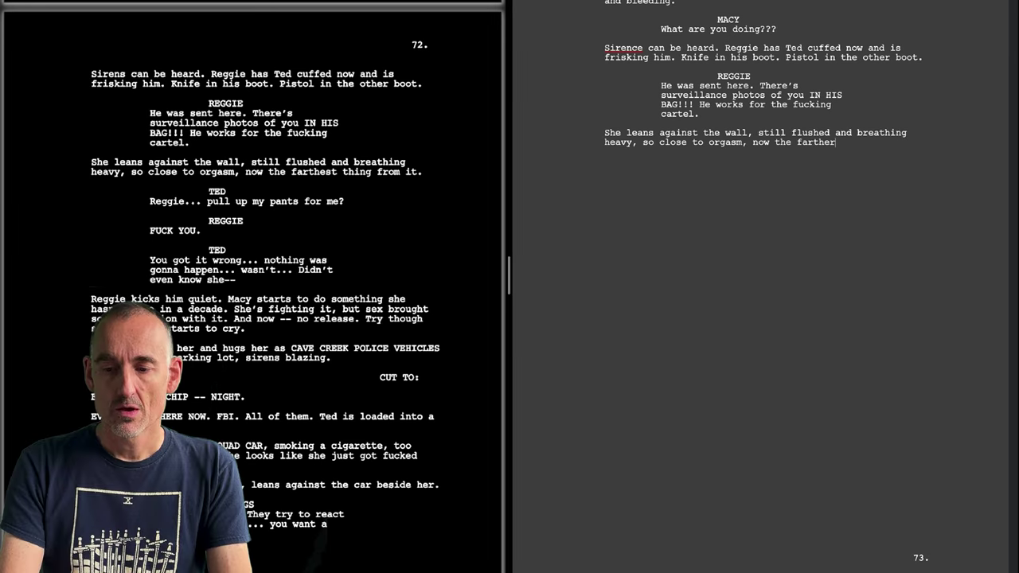
key(BackSpace)
text(st thing)
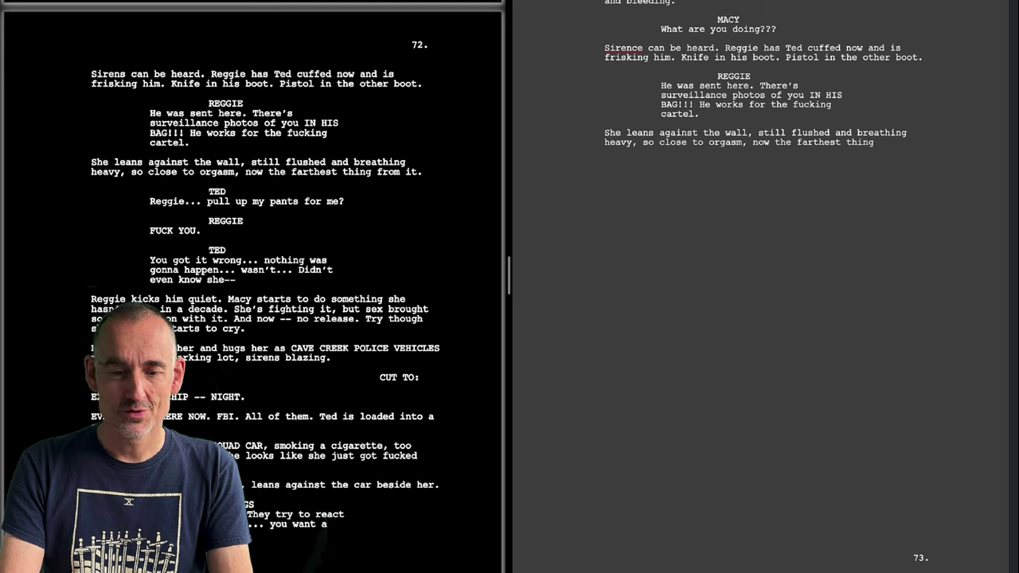
text( from it.)
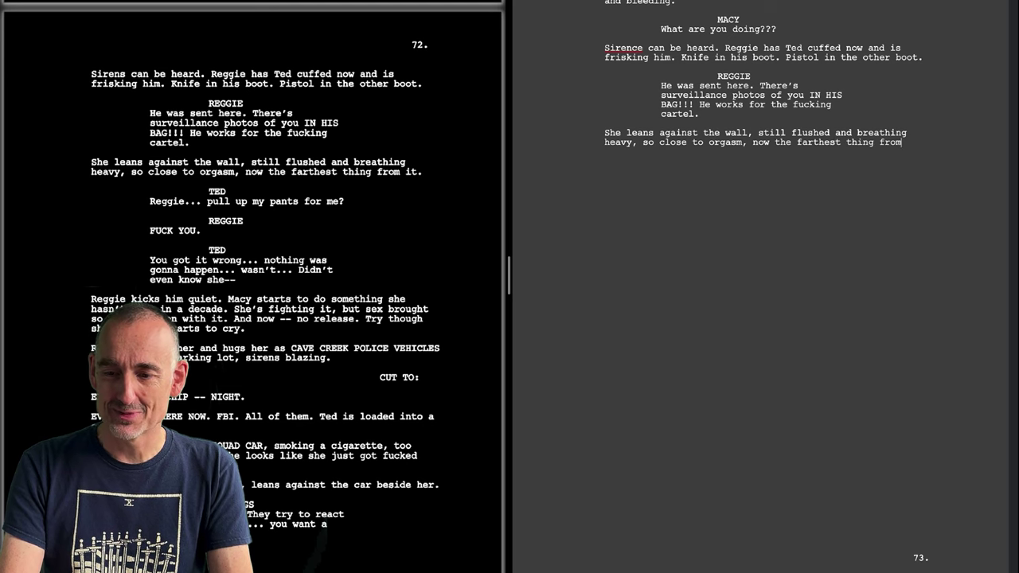
key(Tab)
text(T)
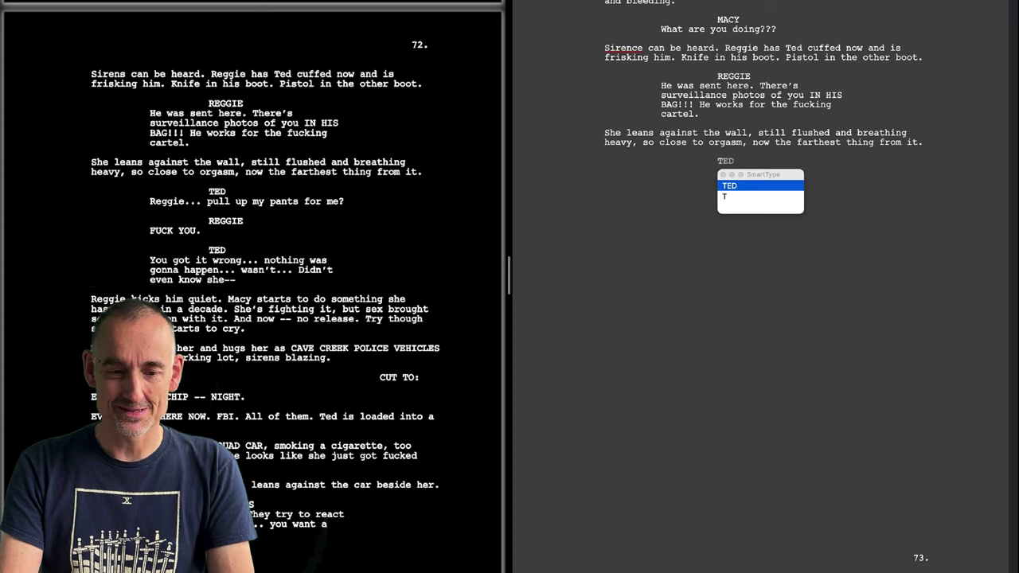
key(Return)
text(Reggie... pu)
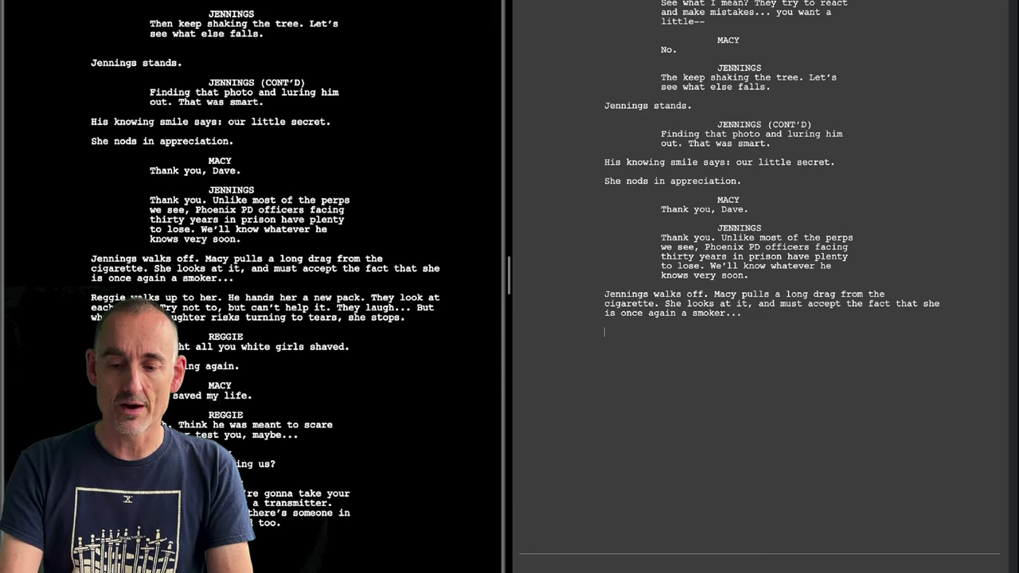
Add the action of Reggie handing Macy a new pack, then a REGGIE cue via SmartType.
text(Reggie walk)
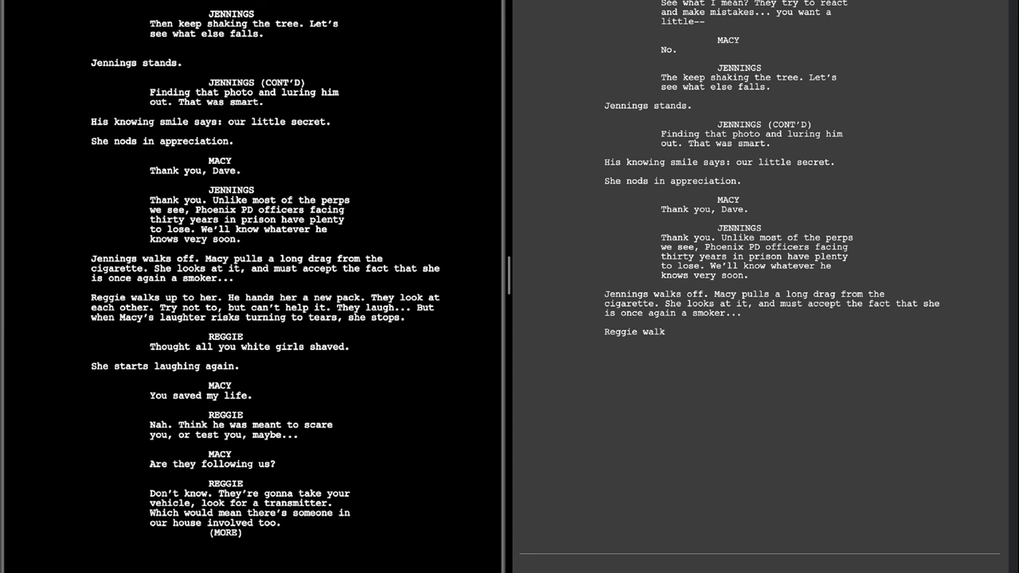
text(s up to her. He hands her a new pack. They look at each other. Try not to, but can't help it. They laugh... But when Macy's laughter risks turning to tears, she stops.)
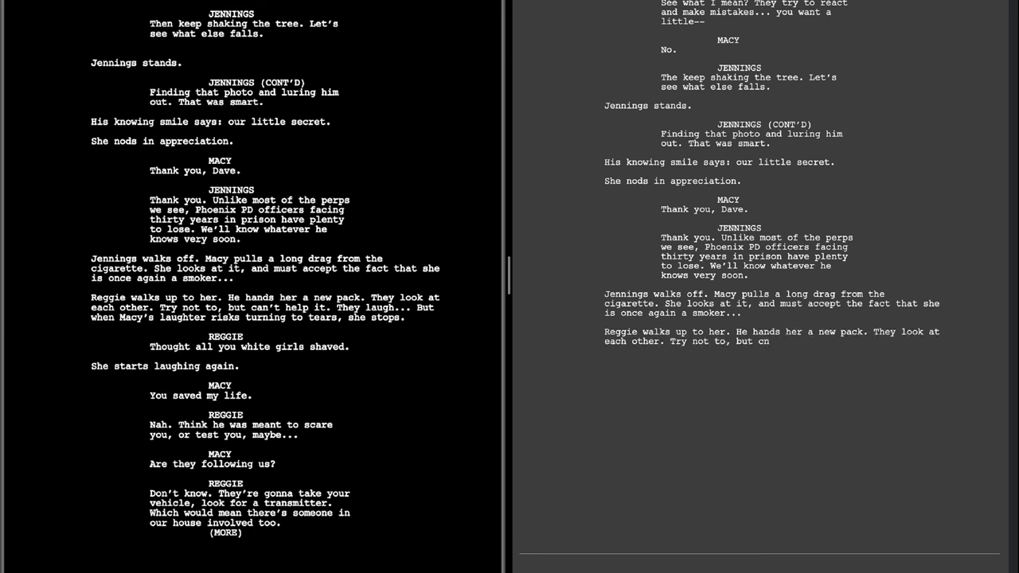
key(Return)
key(Tab)
text(R)
key(Return)
Type the Reggie–Macy exchange through 'He accepts it with a nod.', fixing 'maby' to 'maybe'.
text(Thought all you white girls shaved. She starts laughing again. 	MACY You saved my life. 	REGGIE Nah. Think he was meant to scare you, or te)
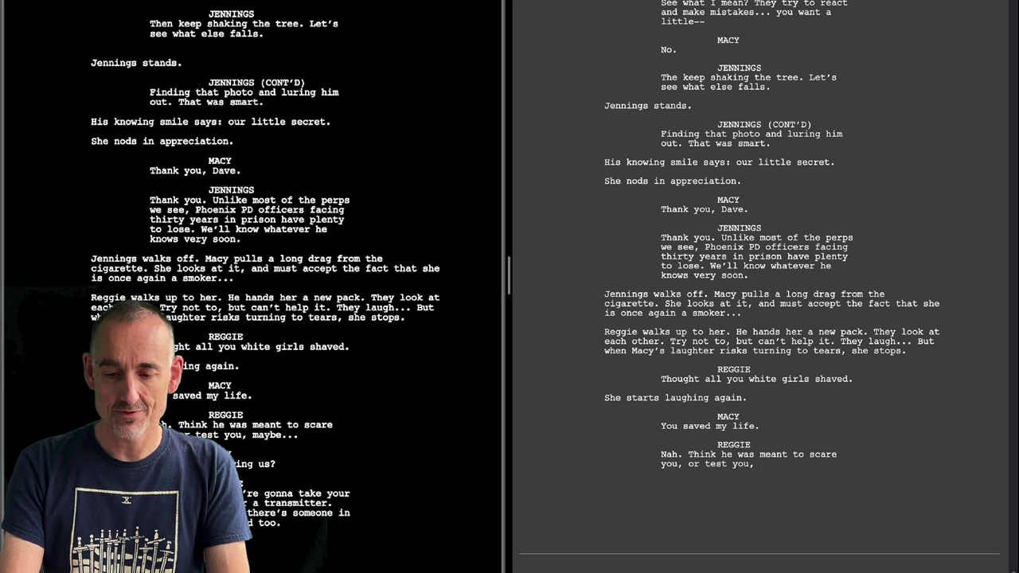
text(st you, maby)
key(BackSpace)
key(BackSpace)
text(ybe...)
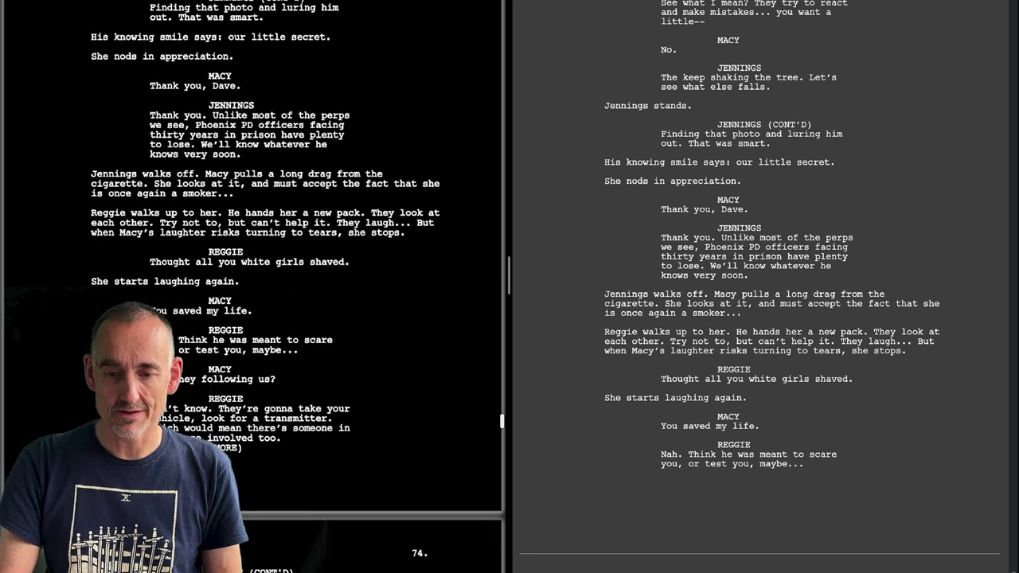
scroll(813, 438, down, 8)
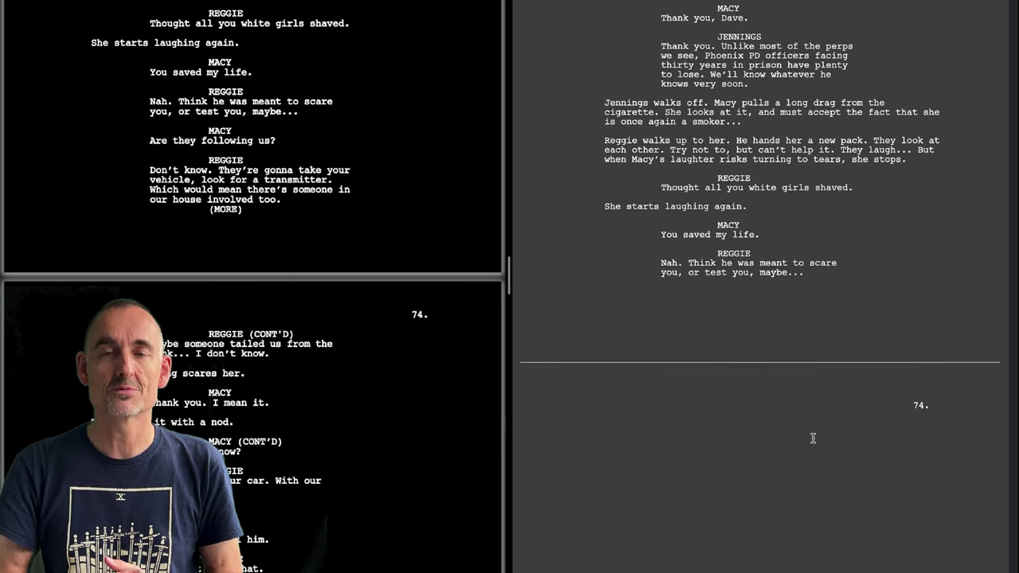
key(Return)
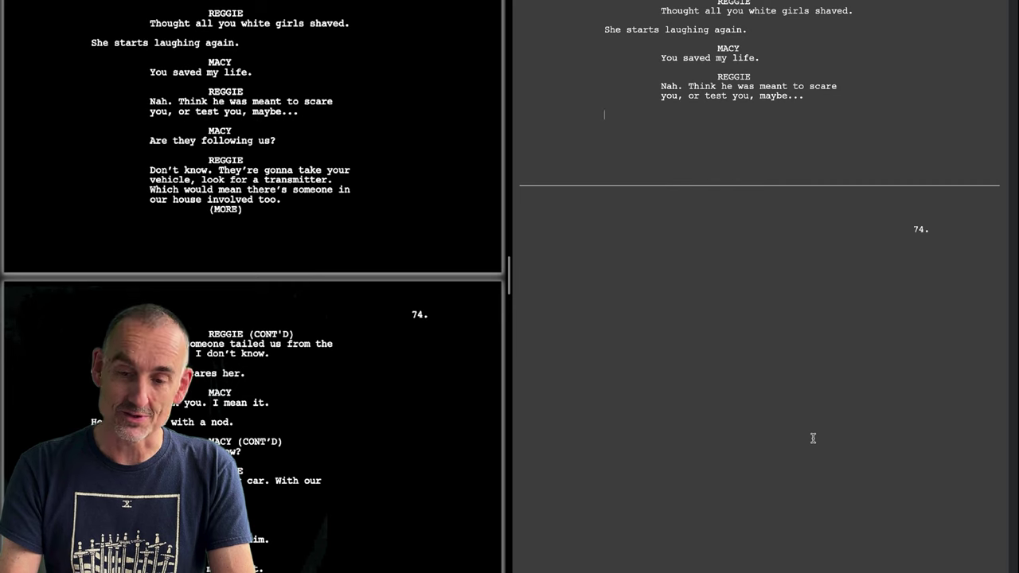
text(MACY Are they following us? REGGIE Don't know. They're gonna take your vehicle, look for a transmitter. Which would mean there's someone in our house involved too. Maybe someone tailed us from the bank... I don't know. The not knowing scares her. MACY Thank you. I mean it. He accepts it with a nod. )
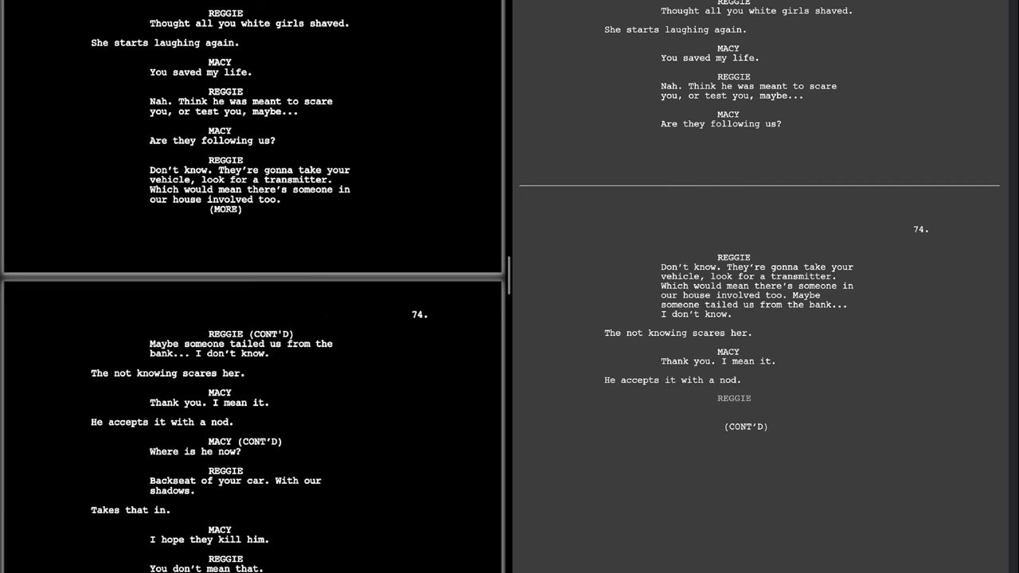
text(MACY Where is he now? REGGIE Backseat of your car. With our shadows. Takes that in. MACY I hope they kill him. REGGIE You don't mean that. MACY ... No. They lean against the car in silence. INT. MATT'S VEHICLE -- CONT. Ted sits in the backseat, face destroyed. The reality of his situation now fully in front o)
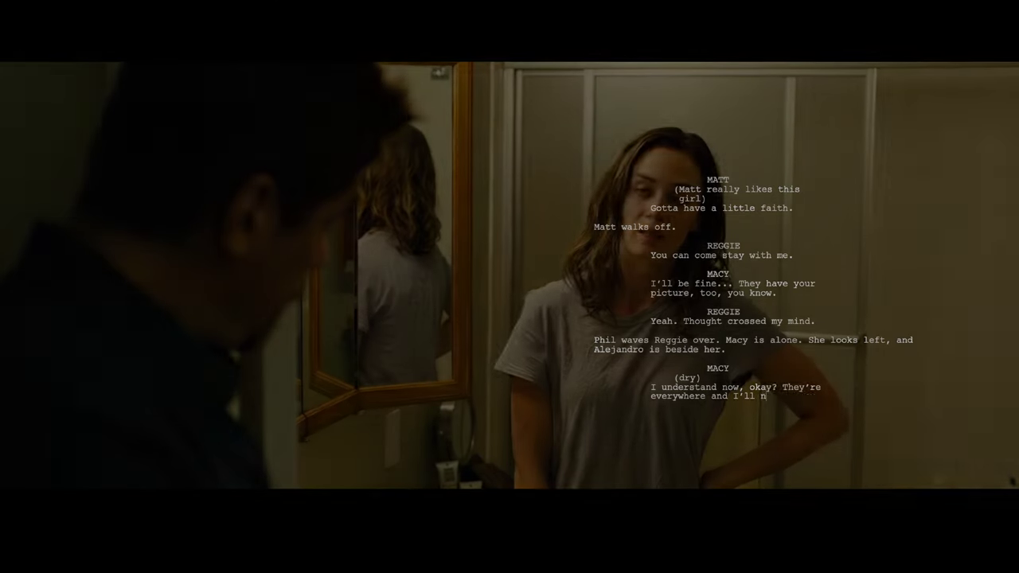
Finish Macy's hit-man line and type Alejandro's replies through 'I've been doing this for a long time.'.
text(never know who to trust, as evidenced by)
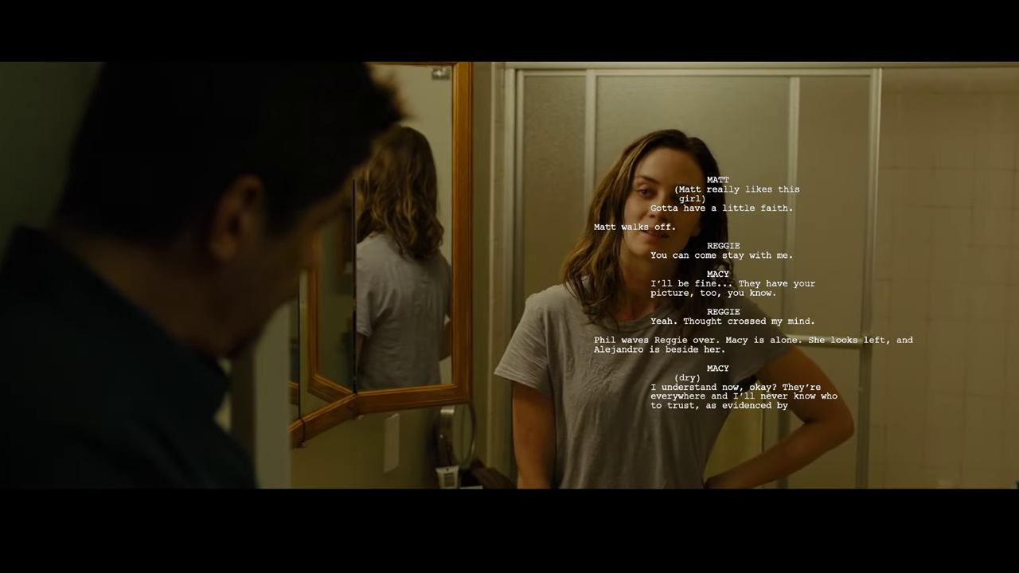
text( me fucking my hit man behind a bar.)
key(Return)
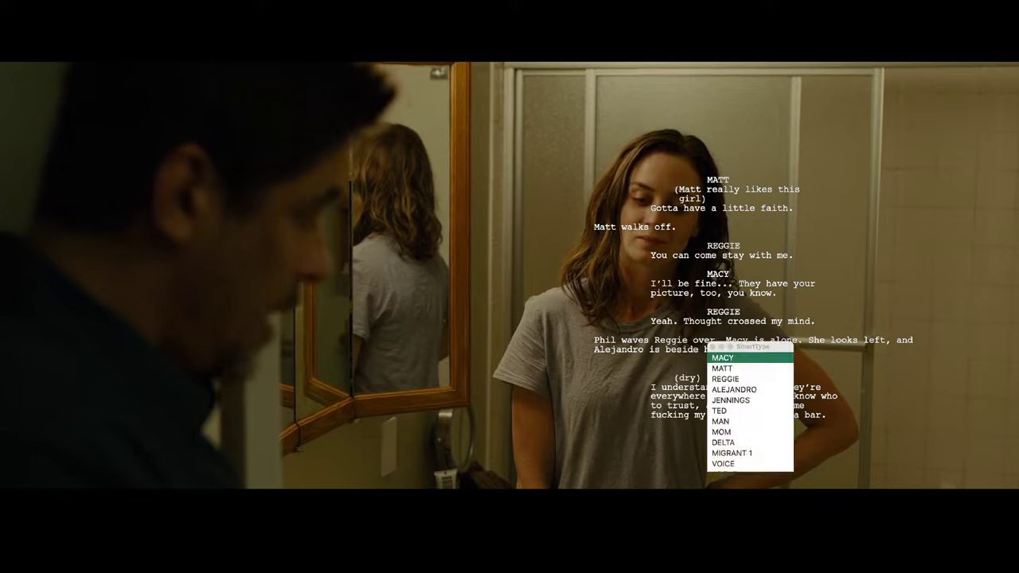
text(ALEJANDRO He wasn't an assassin. He was just supposed to be your friend and hopefully find out who is showing you)
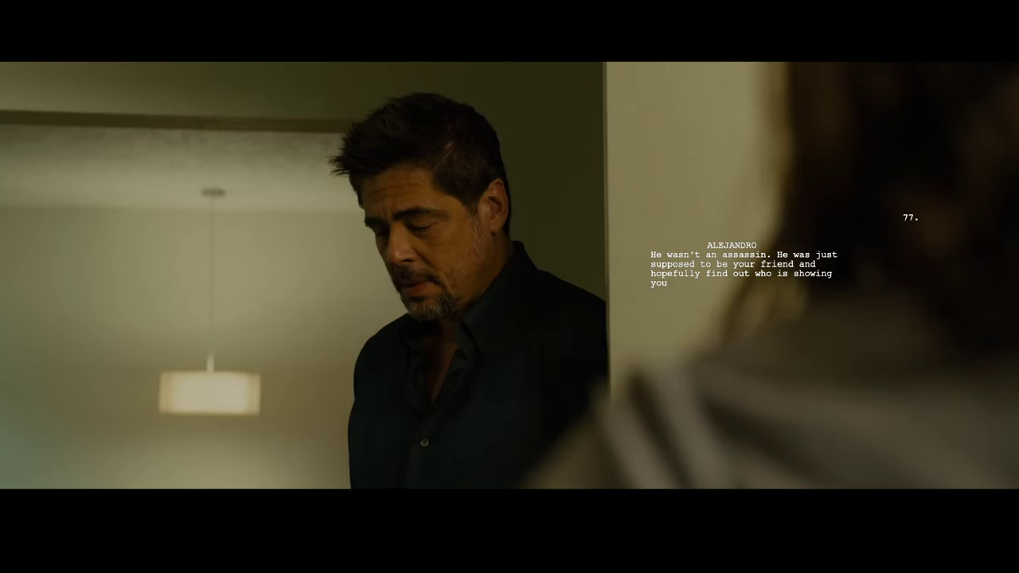
text( how to hurt them. )
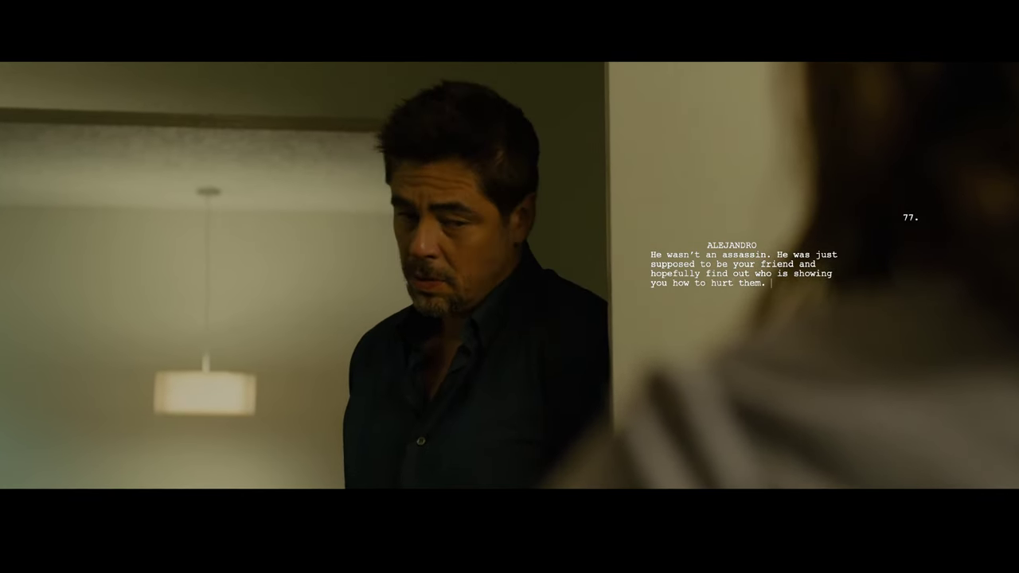
text(They are look)
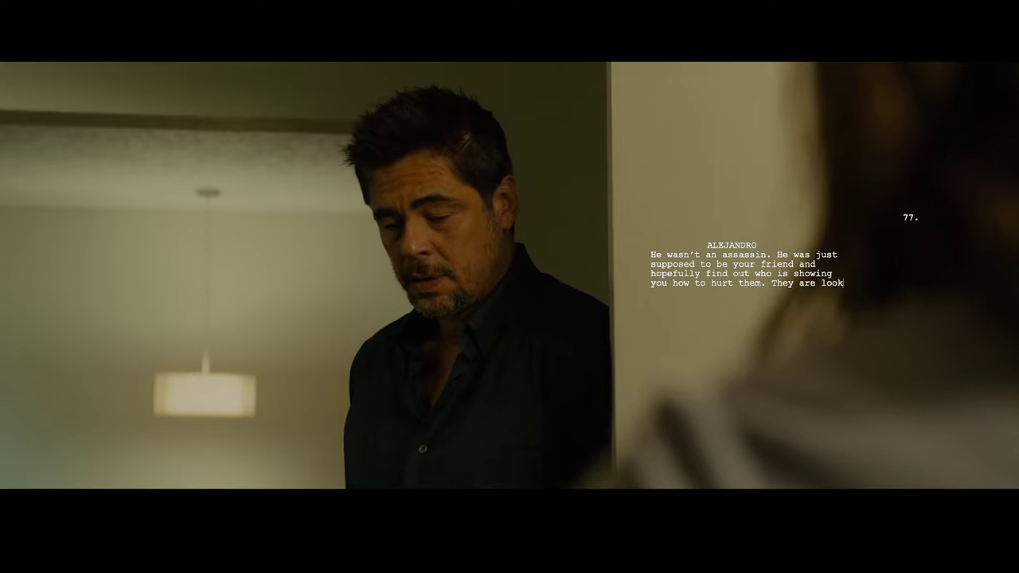
text(ing for us. Not you.)
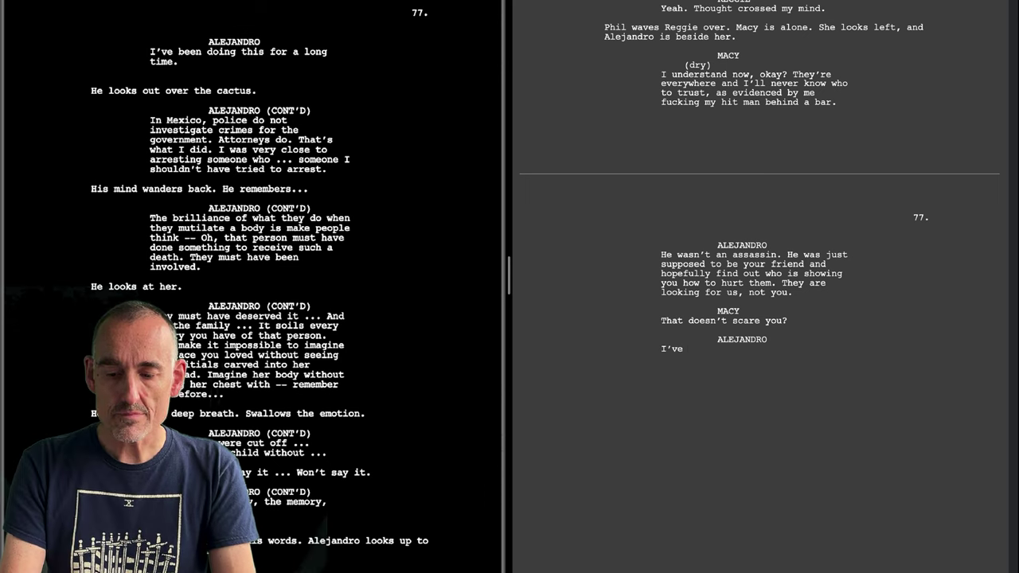
text(been doing this for a long time.)
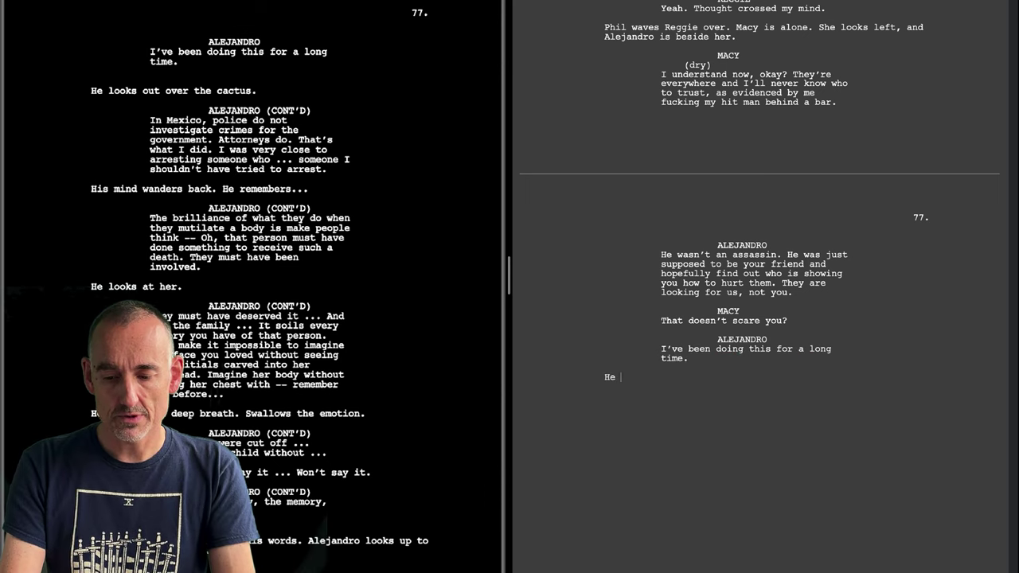
text( He looks out over the cactus. ALEJANDRO In Mexico, police to not investigate crimes for the government. Attorneys do. That's what I did. I was very close to arresting someone who ... someone I shouldn't have tried to arrest. His mind wanders back. He remembers... ALEJANDRO The brilliance of what they do when they mutilate a body is make people think -- Oh, that person must have done something to receive such a death)
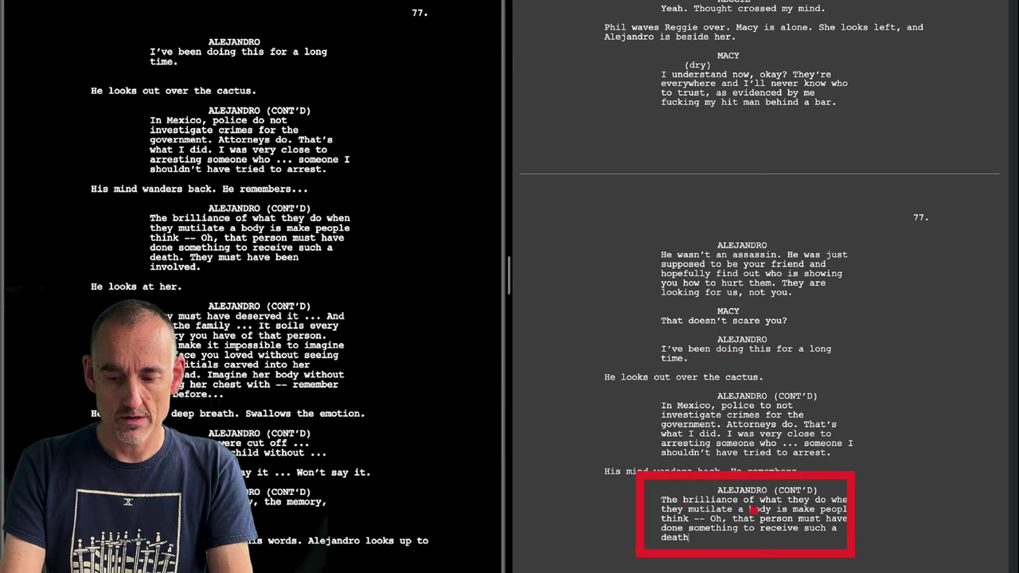
text(. They must have)
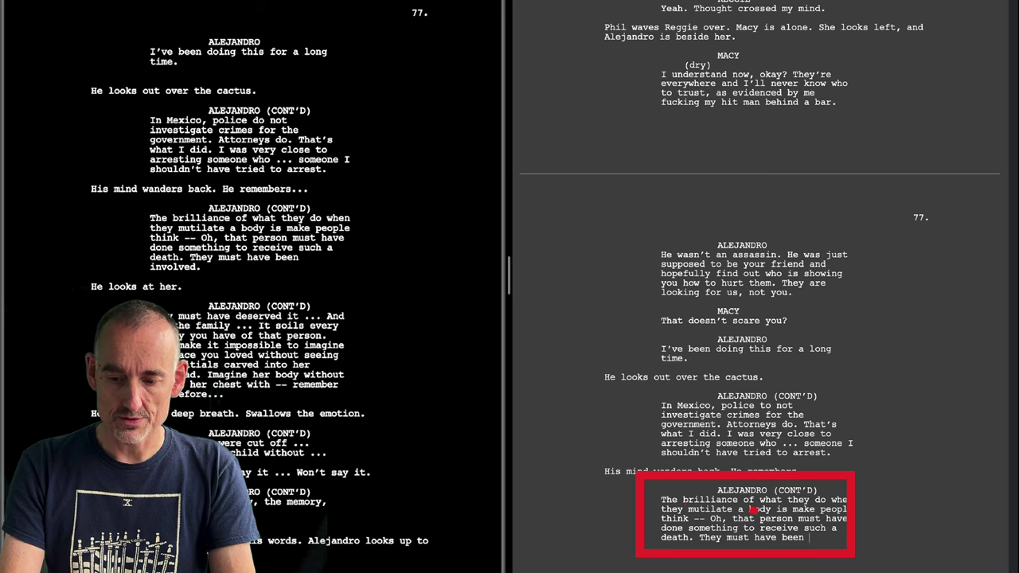
Add 'He looks at her.' and Alejandro's CONT'D speech through 'Swallows the emotion.', then another ALEJANDRO cue.
text(been involve)
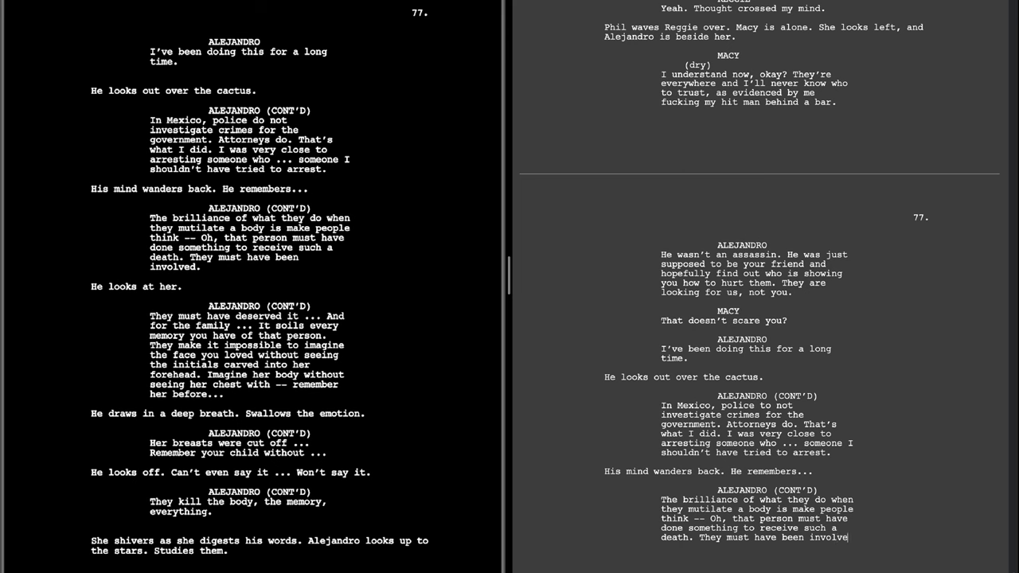
text(d.)
key(Return)
text(He looks at her.)
key(Return)
text(ALEJANDRO)
key(Return)
text(They must have deserved it ... And for the family ... It soils every memory you have of that person. They make it impossible to imagine the face you have loved without seeing the initials carved into her forehead. Imagine her body without seeing her chest with -- remember her before...)
key(Return)
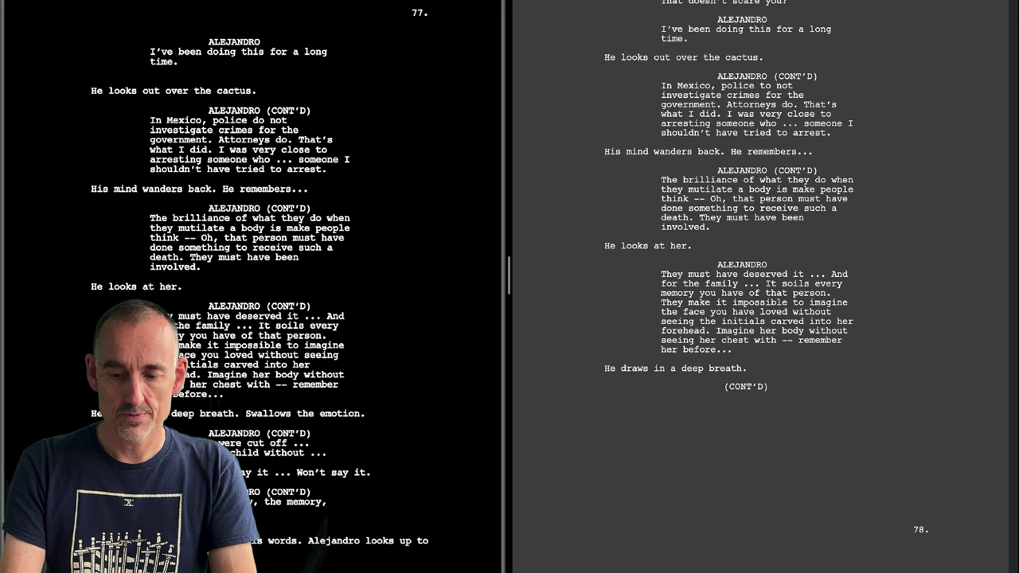
text(o)
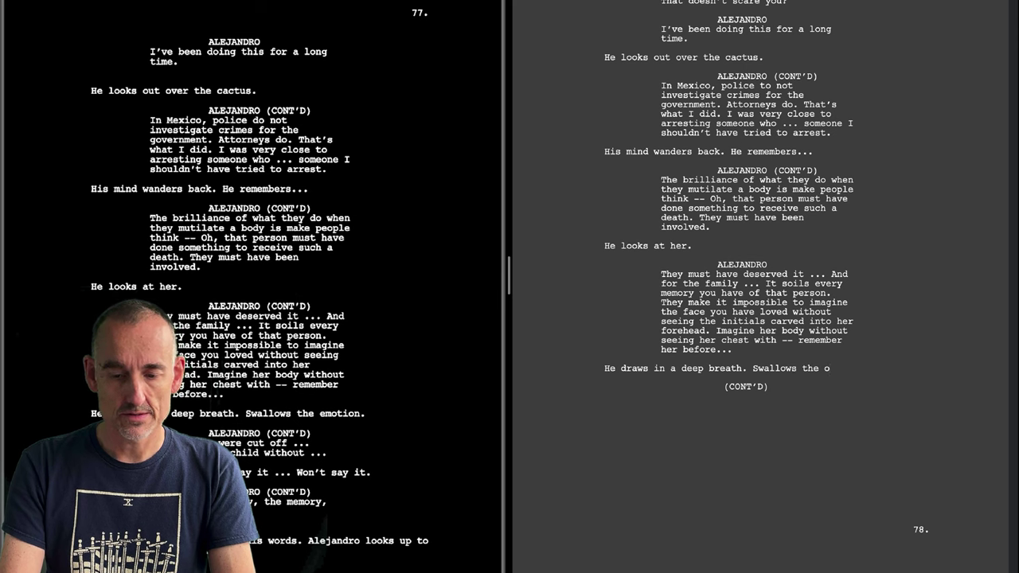
key(BackSpace)
text(emotion.)
key(Return)
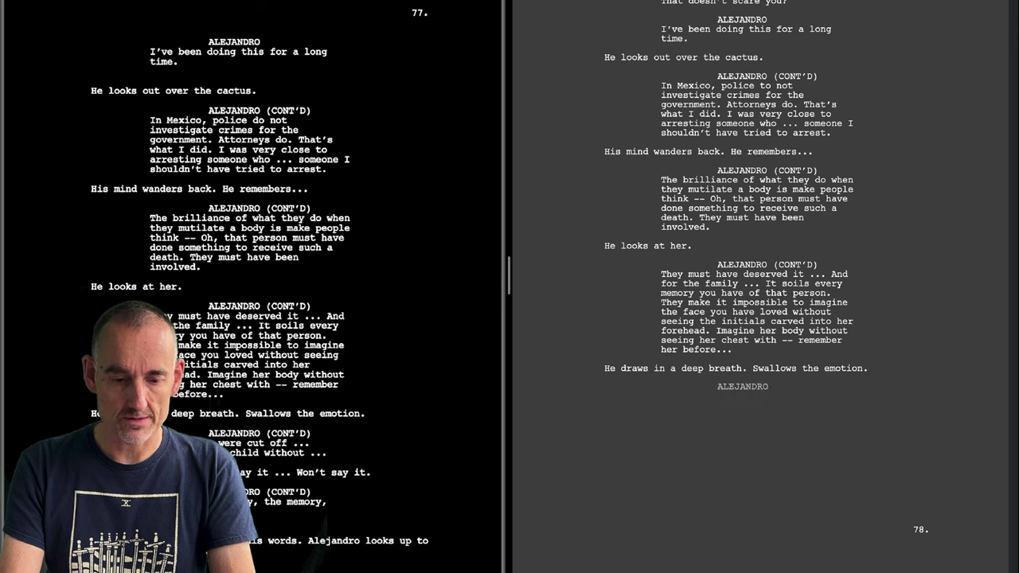
key(Return)
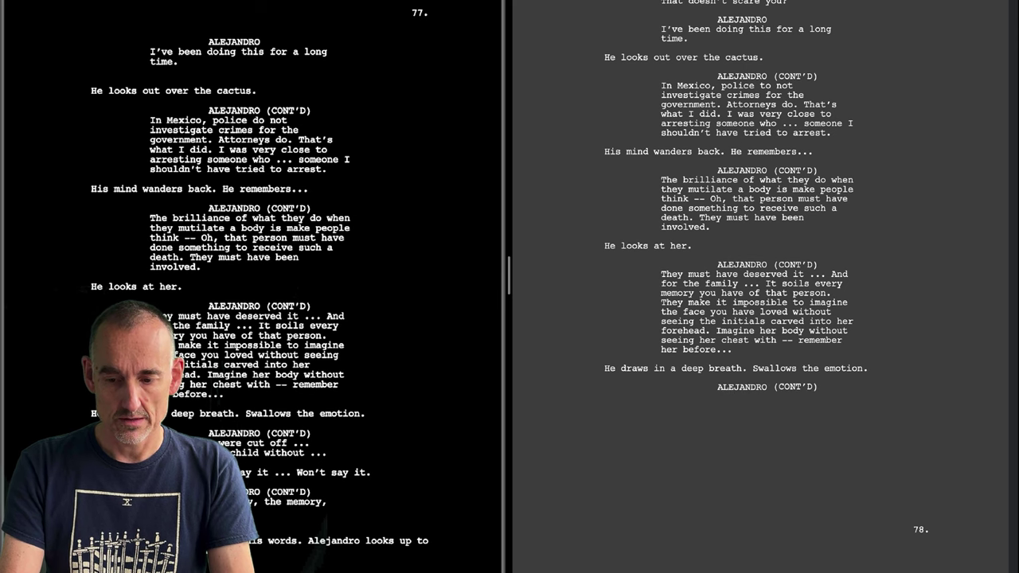